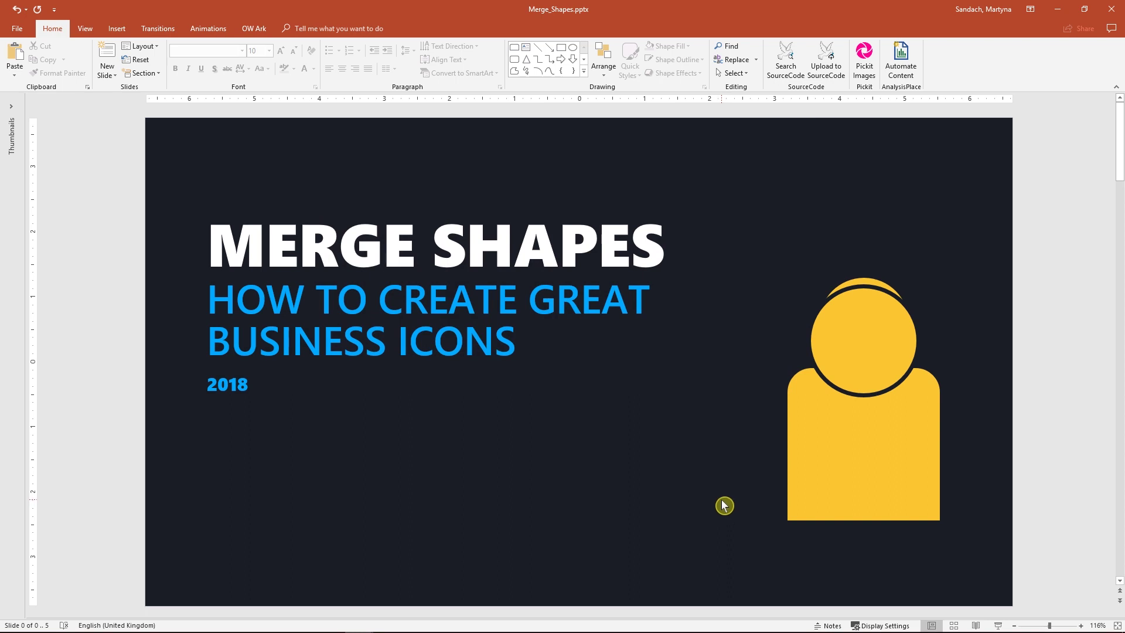
Subtract the head circle from the yellow body so a gap separates them.
left_click(870, 464)
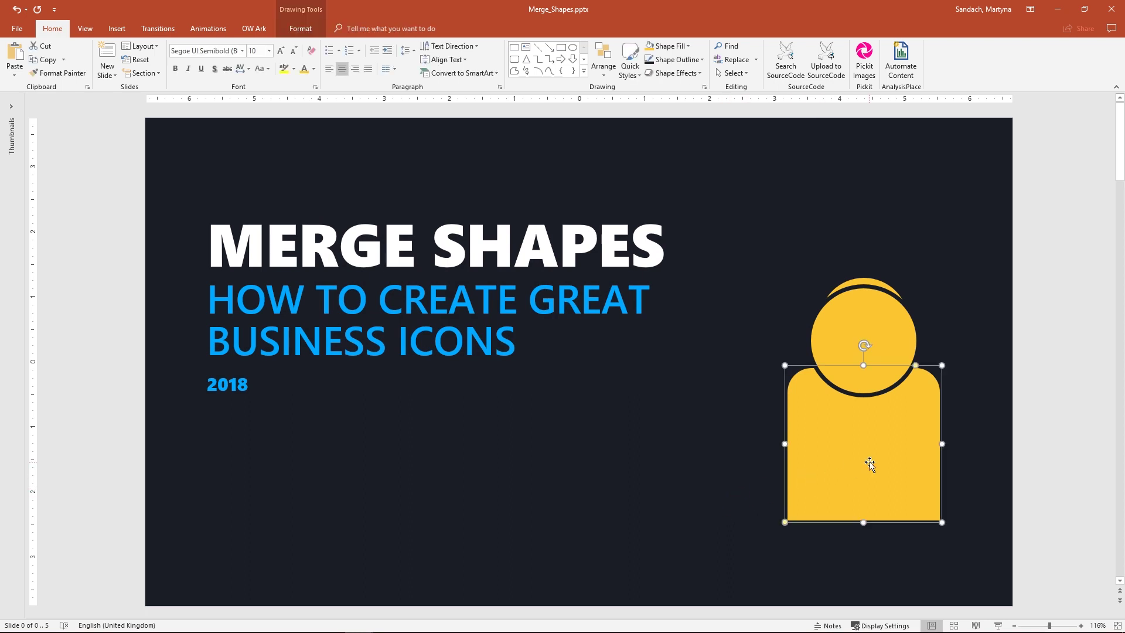
left_click(883, 341, "shift")
left_click(305, 35)
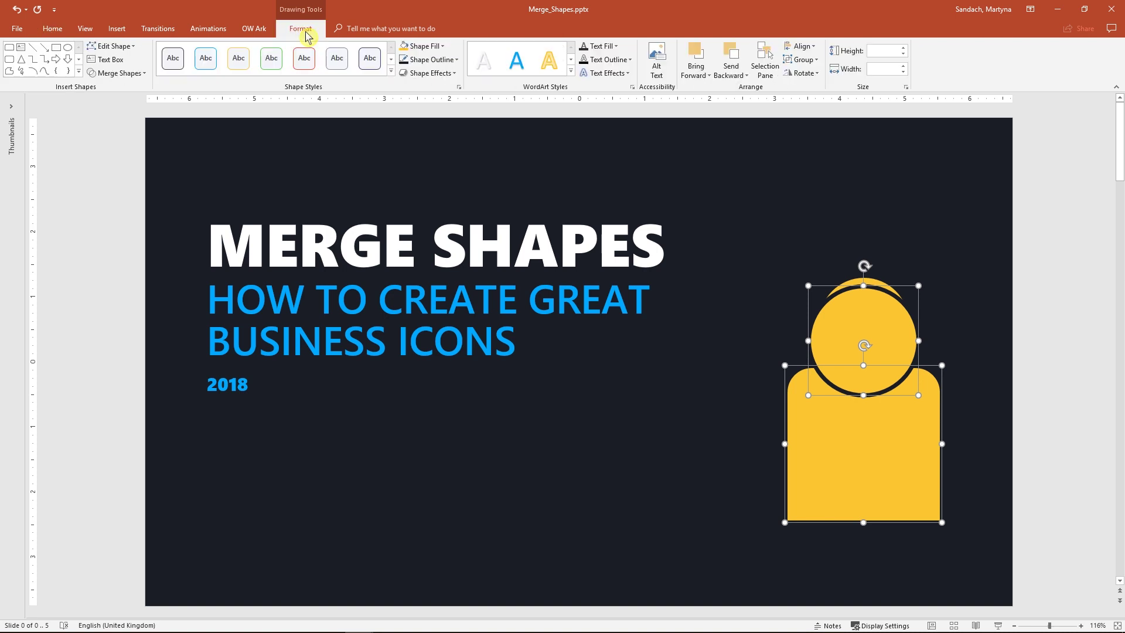
left_click(140, 74)
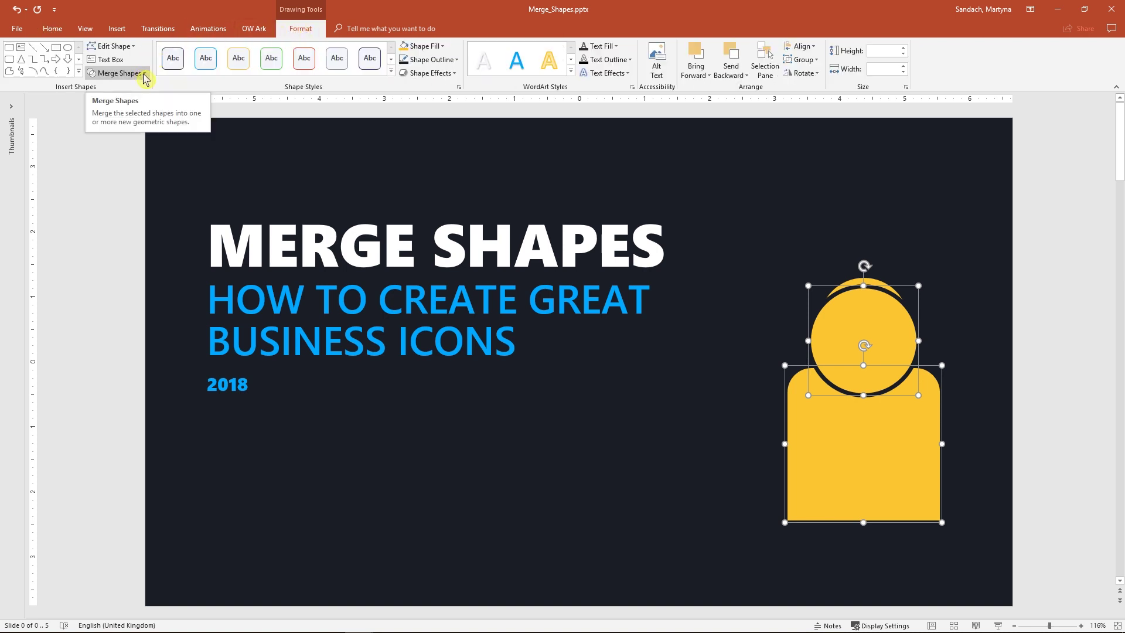
left_click(143, 77)
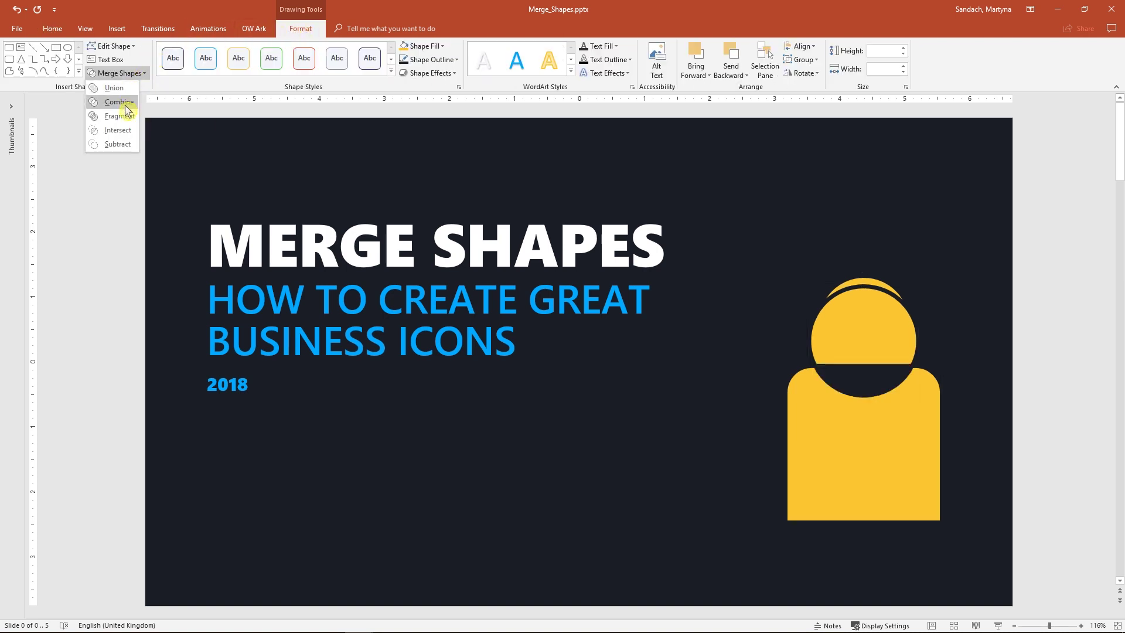
left_click(117, 144)
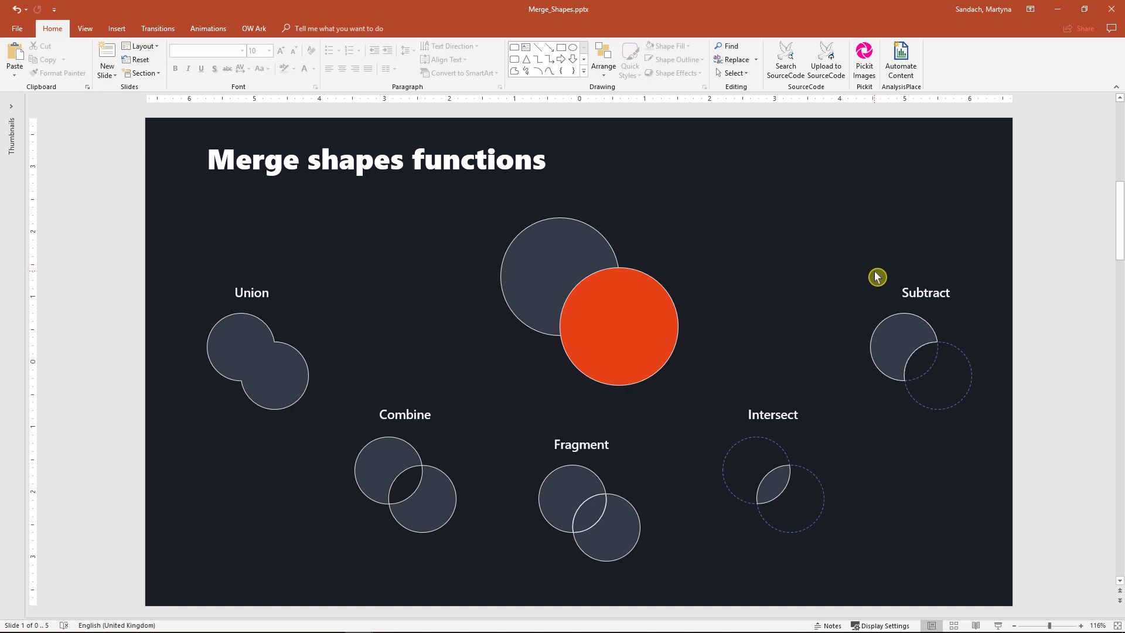
Union the grey and orange Union circles on slide 2 into one shape.
scroll(877, 275, "down", 1)
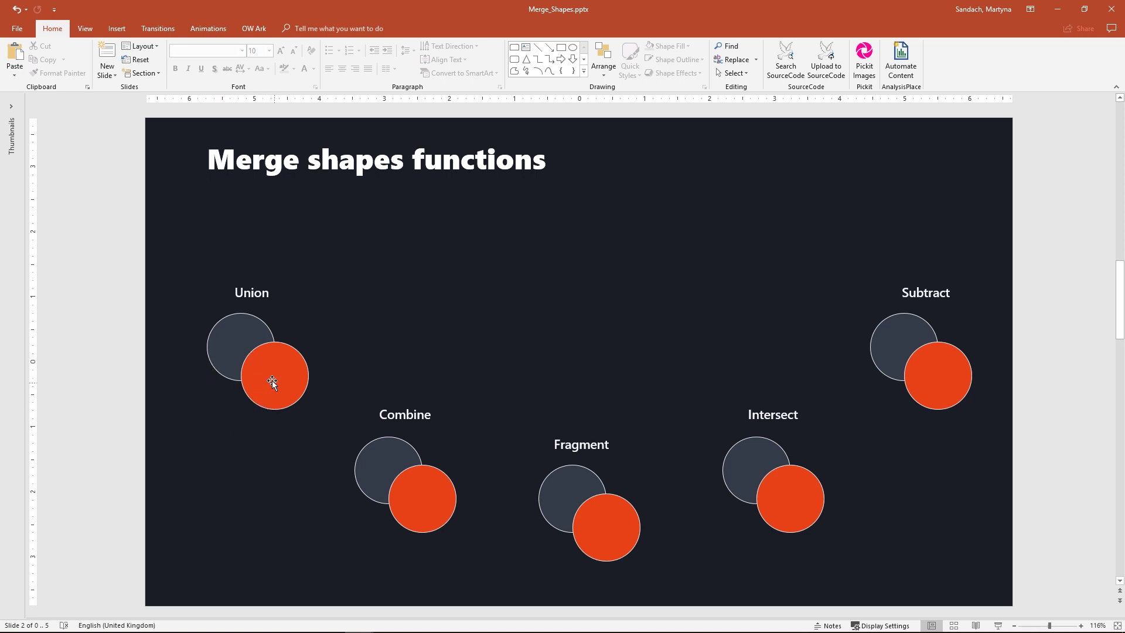
left_click(245, 351)
left_click(299, 380, "shift")
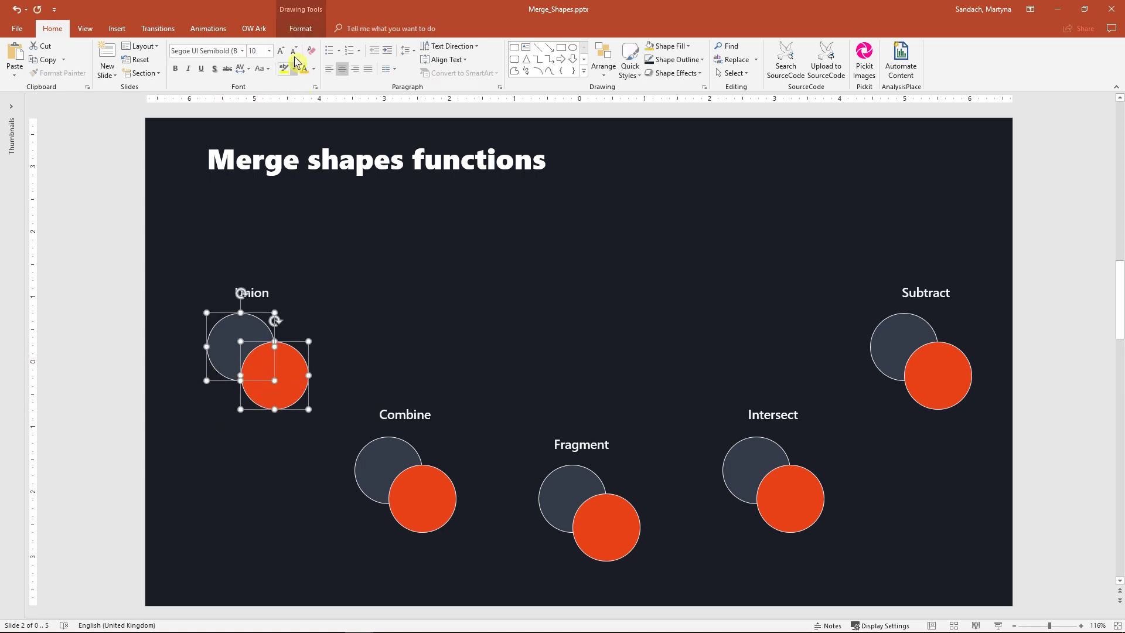
left_click(301, 28)
left_click(143, 73)
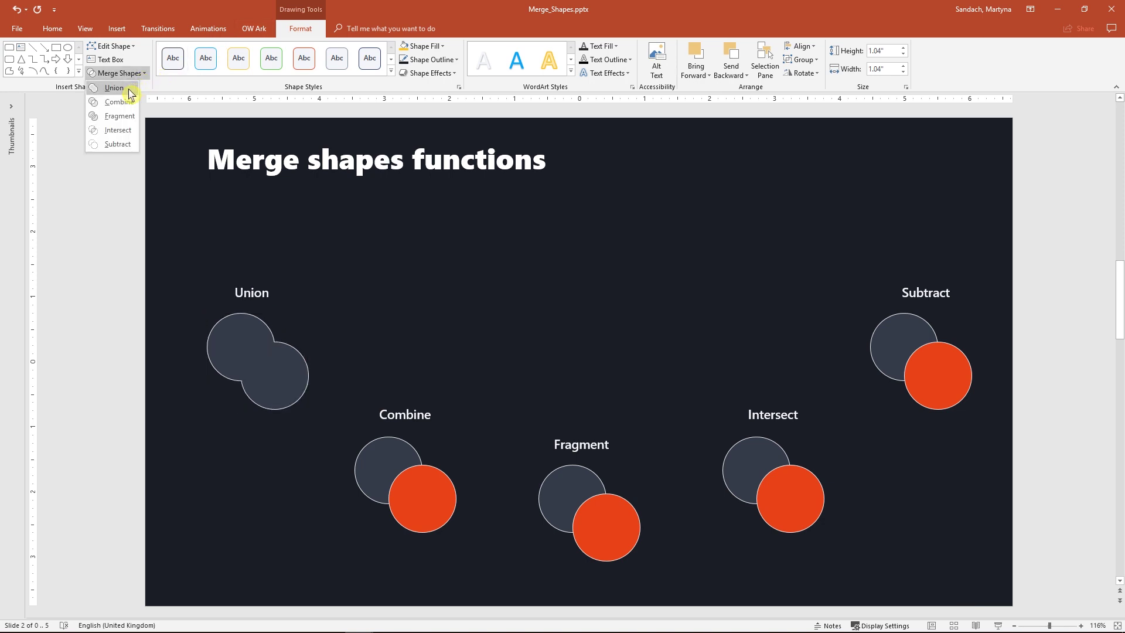
left_click(114, 88)
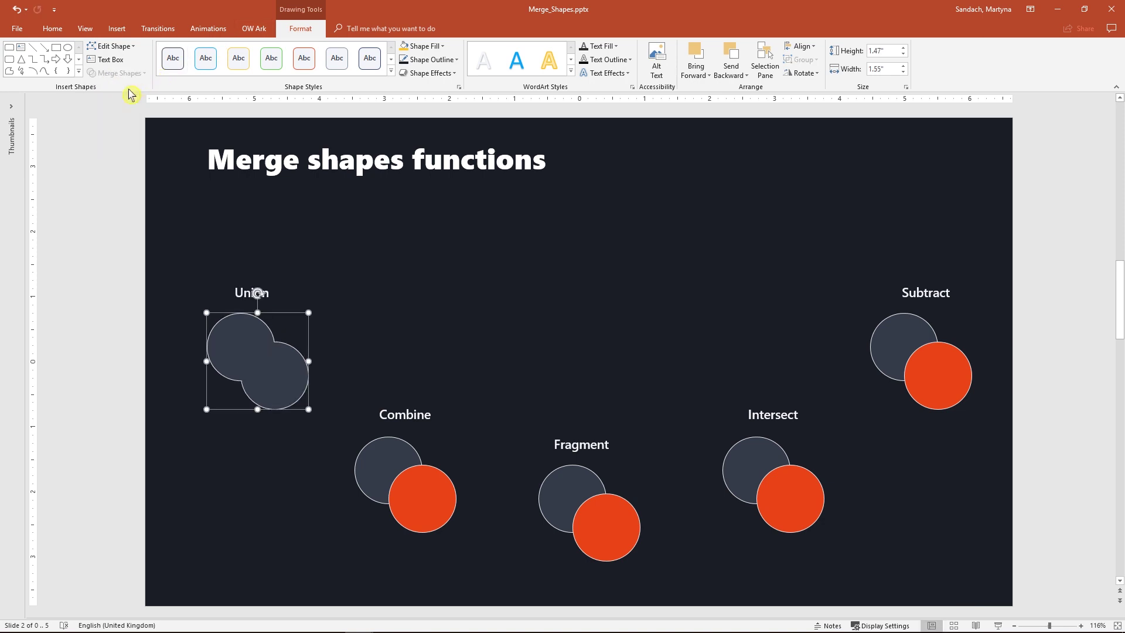
left_click(306, 471)
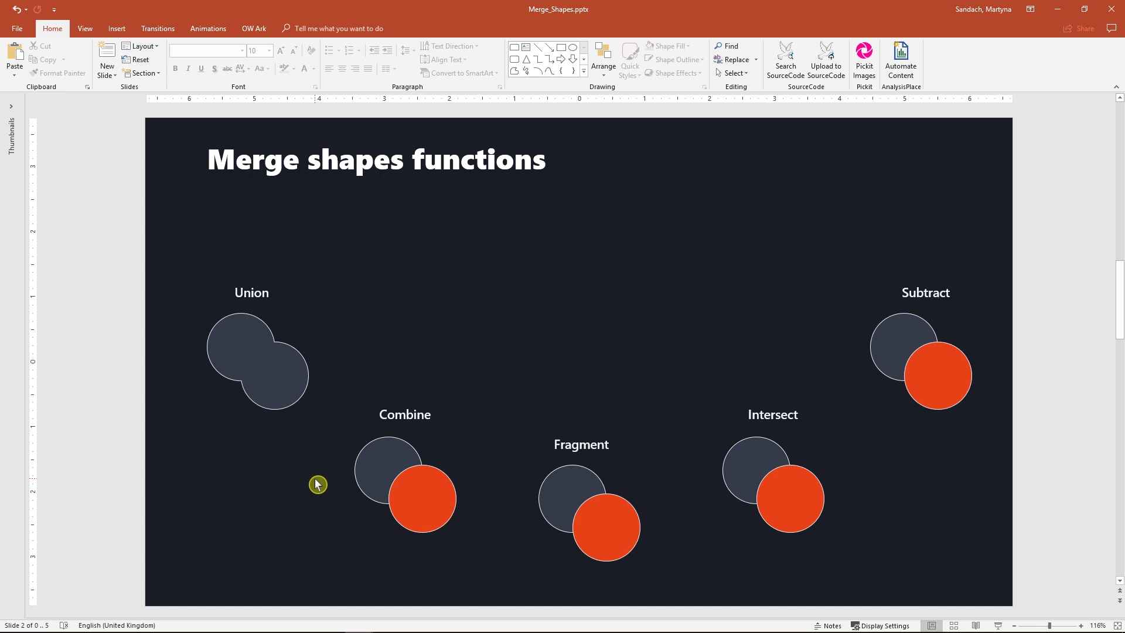
Combine the dark and orange Combine circles into one grey shape with a hollow overlap.
left_click(369, 461)
left_click(434, 515, "shift")
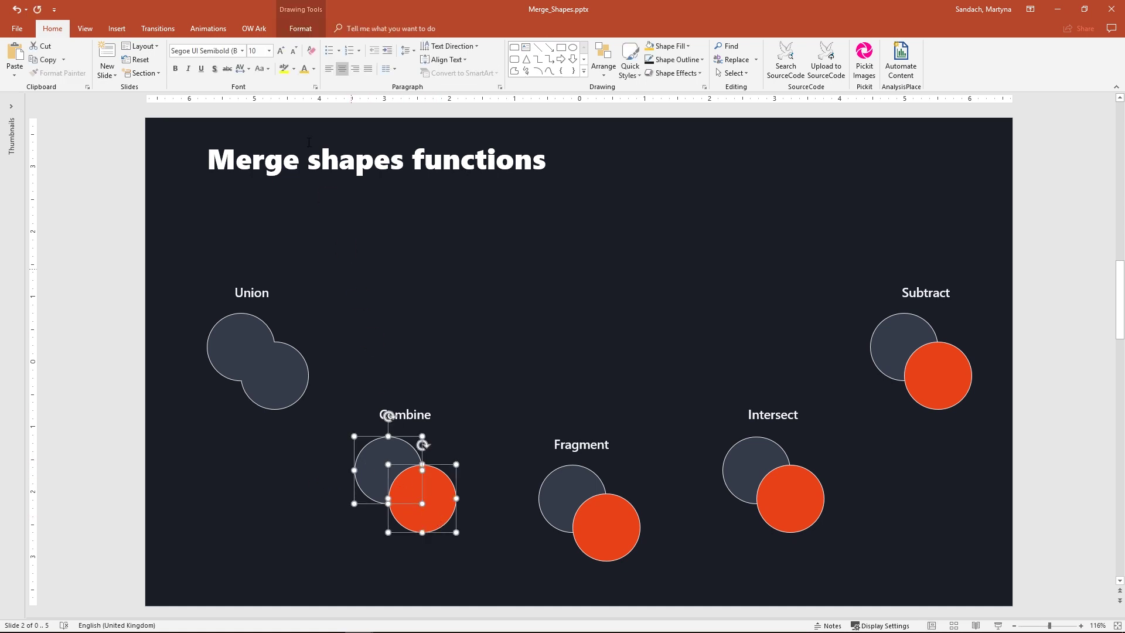
left_click(299, 31)
left_click(140, 73)
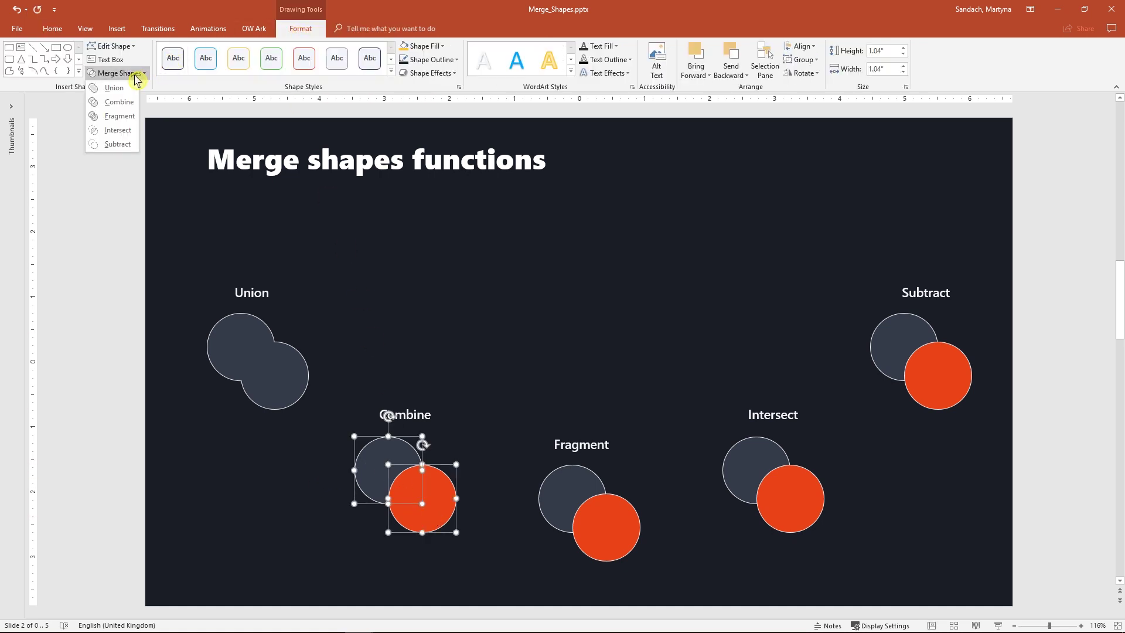
left_click(128, 103)
left_click(128, 103)
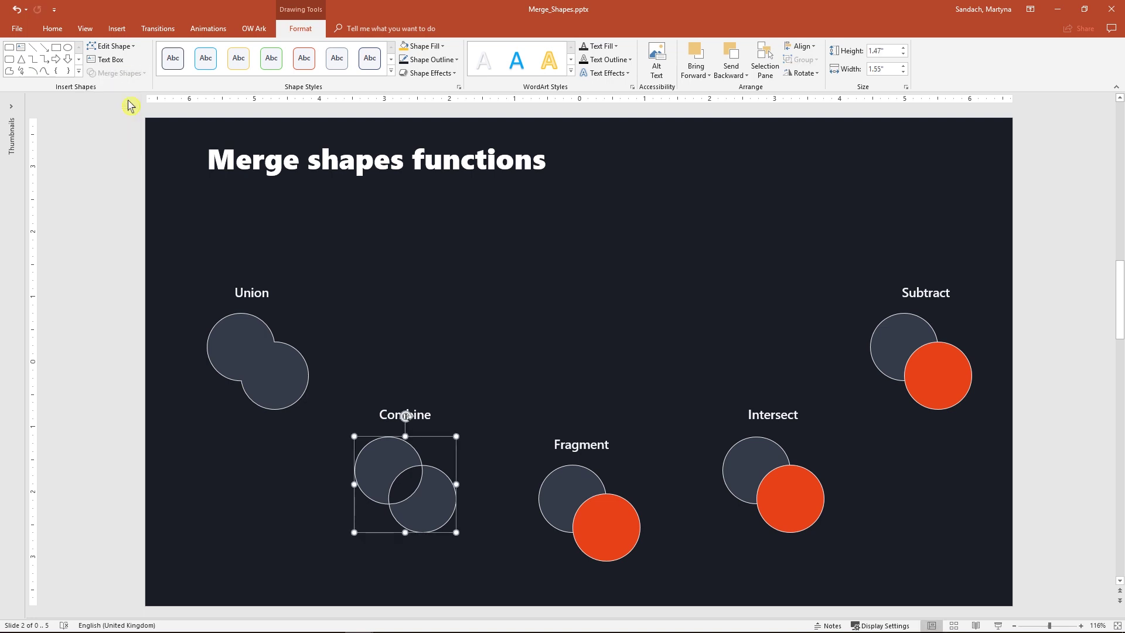
Fragment the grey and orange Fragment circles into separate pieces.
left_click(515, 490)
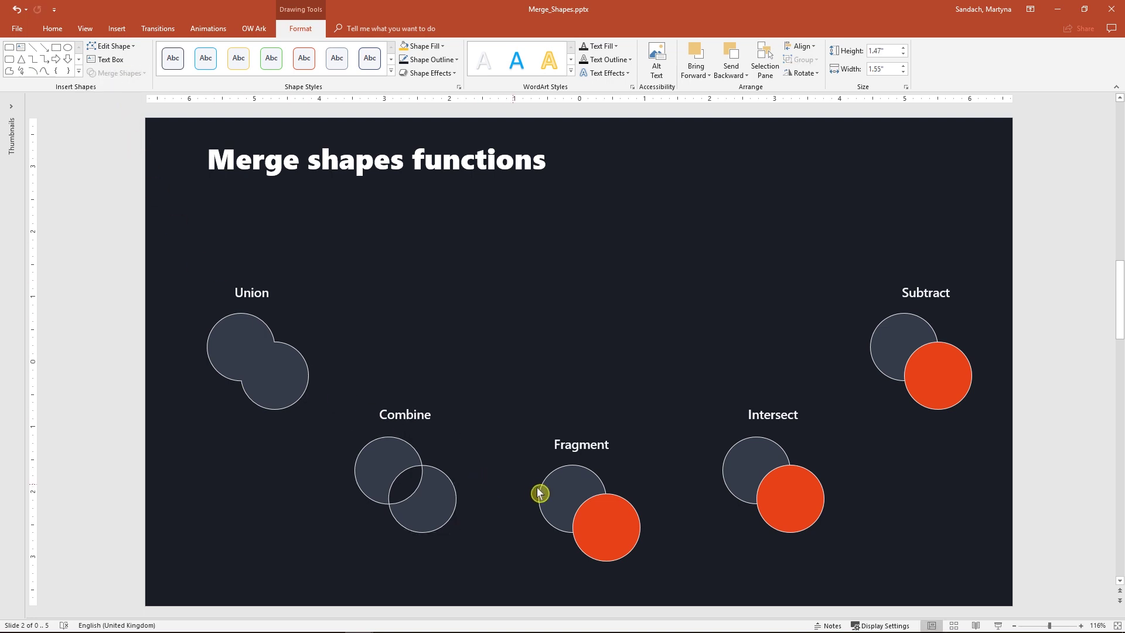
left_click(562, 475)
left_click(616, 530, "shift")
left_click(300, 28)
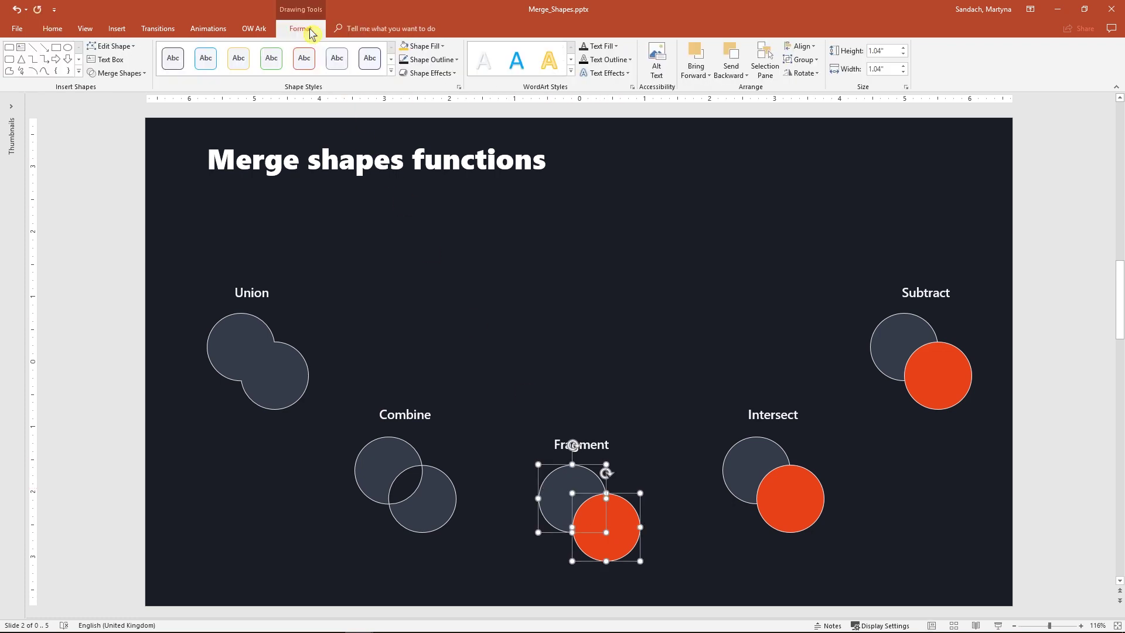
left_click(143, 73)
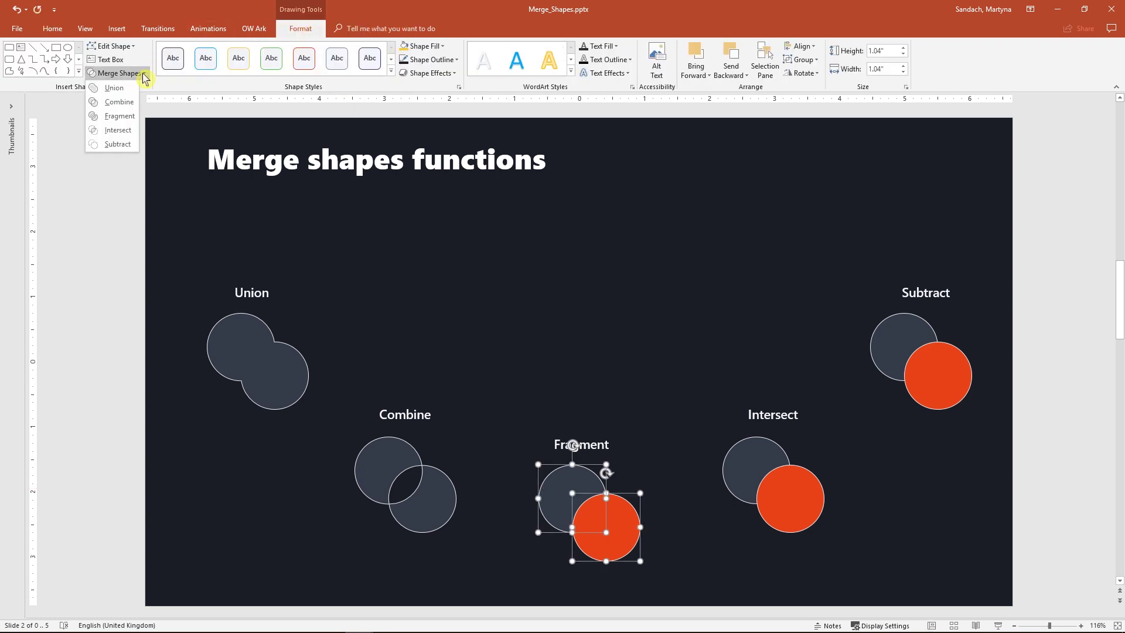
left_click(134, 117)
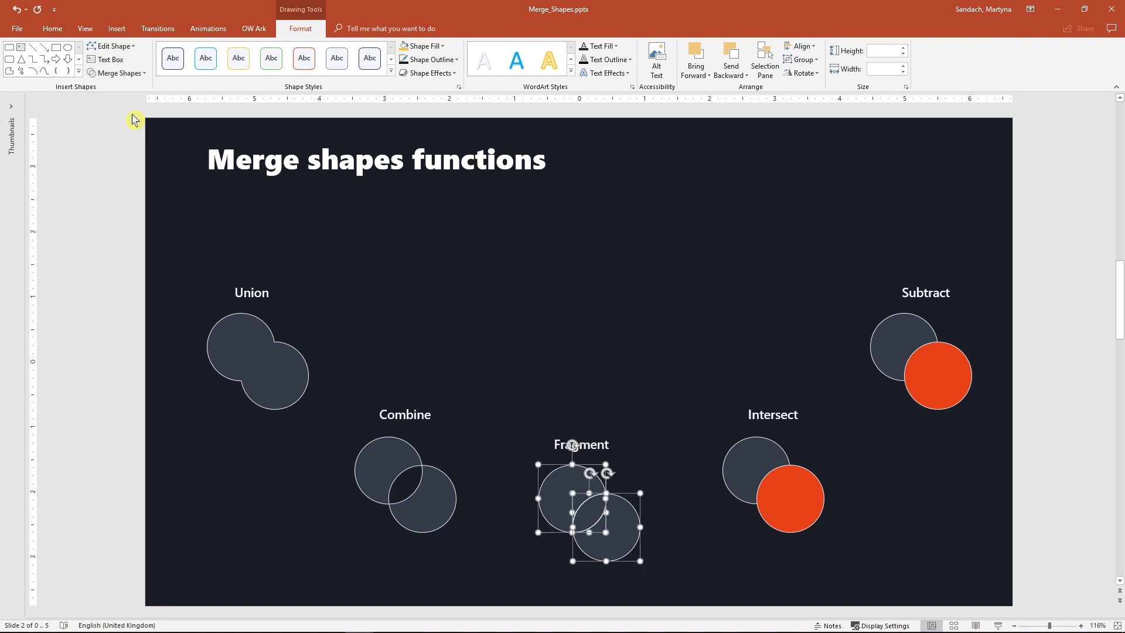
Pull the crescent fragment slightly apart toward the lower right.
left_click(677, 530)
left_click_drag(627, 542, 647, 551)
left_click(691, 566)
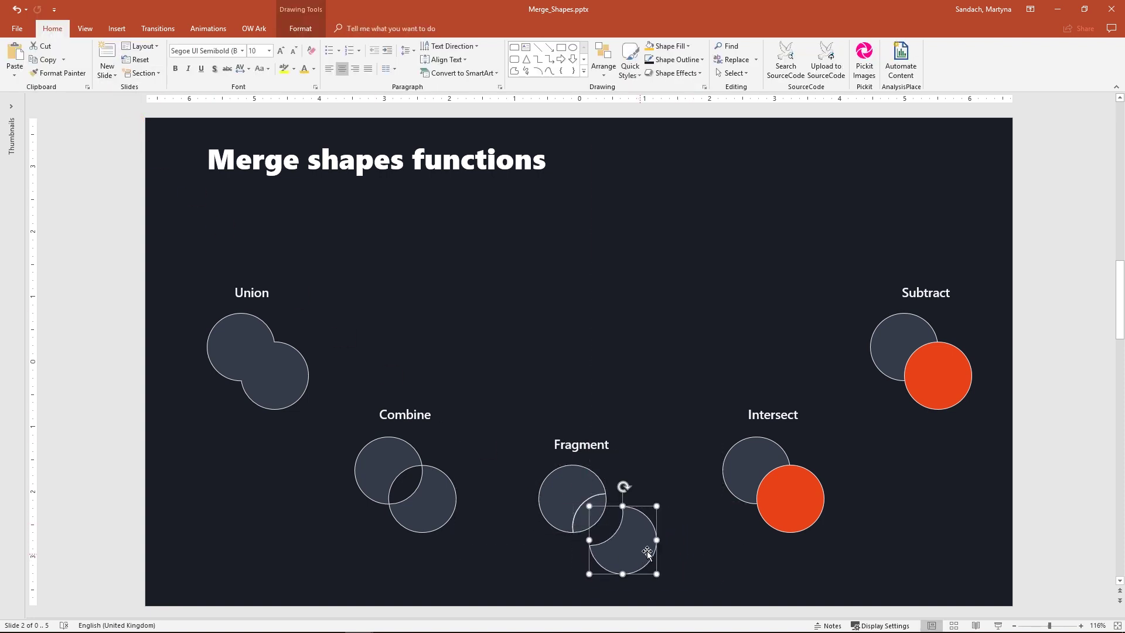
Intersect the dark and orange Intersect circles, leaving only their lens-shaped overlap.
left_click(744, 459)
left_click(808, 517, "shift")
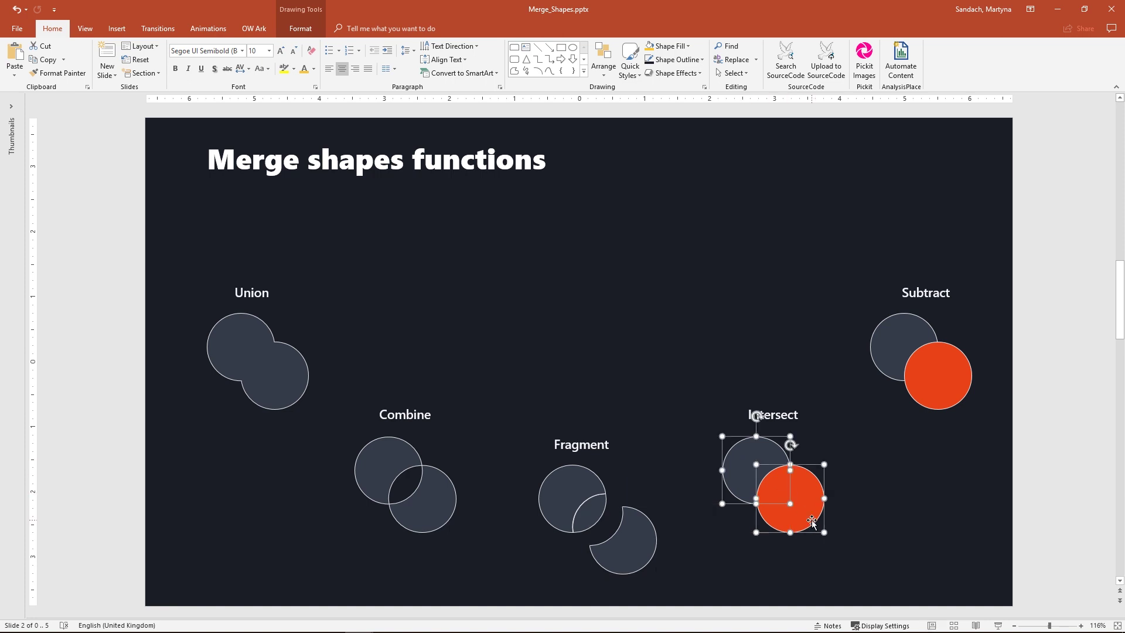
left_click(305, 34)
left_click(116, 73)
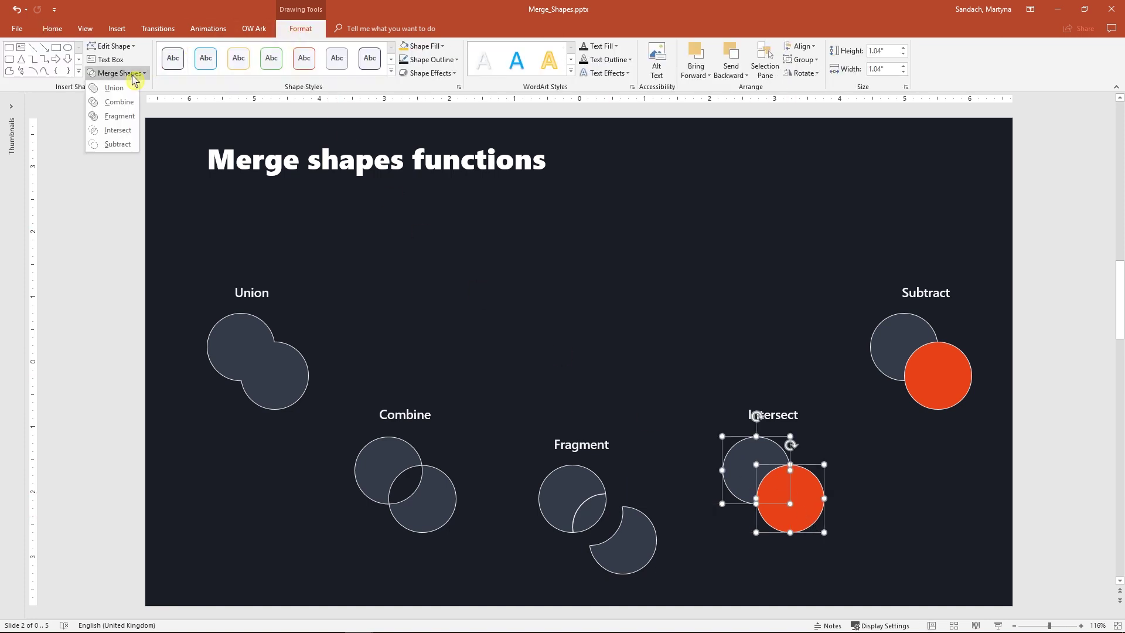
left_click(126, 129)
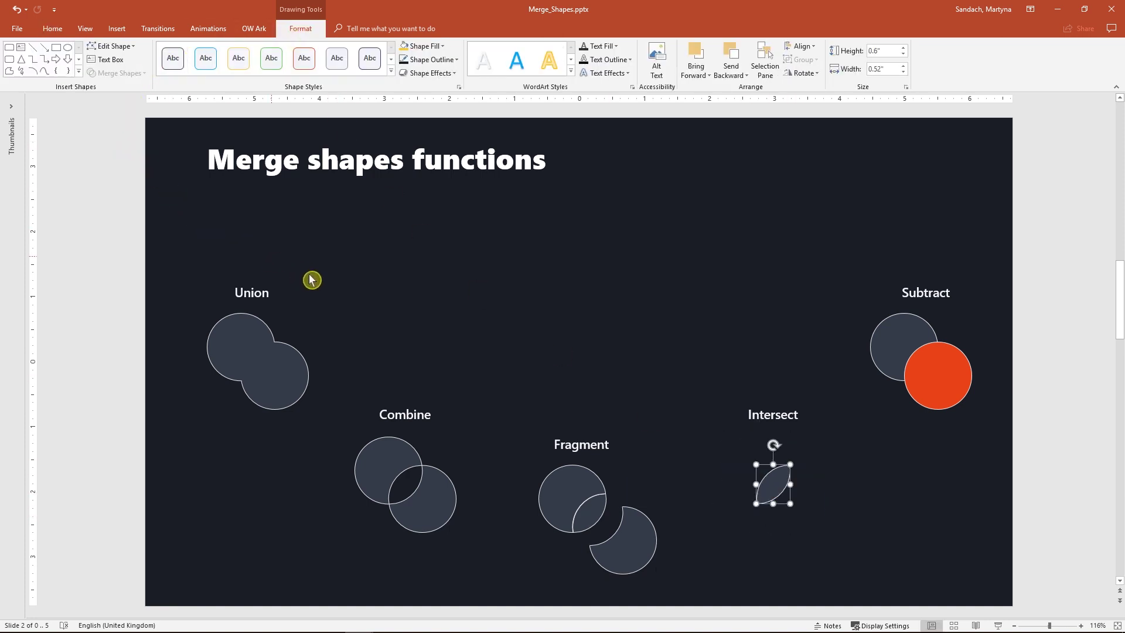
left_click(907, 458)
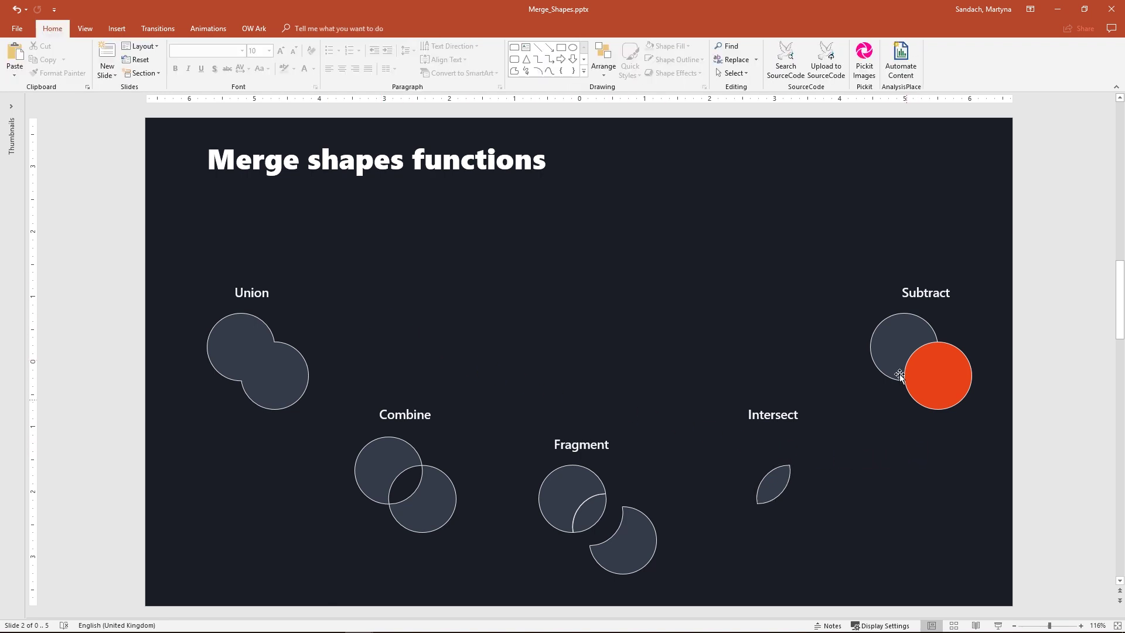
Subtract the orange circle from the grey Subtract circle, then undo the result.
left_click(898, 334)
left_click(957, 385, "shift")
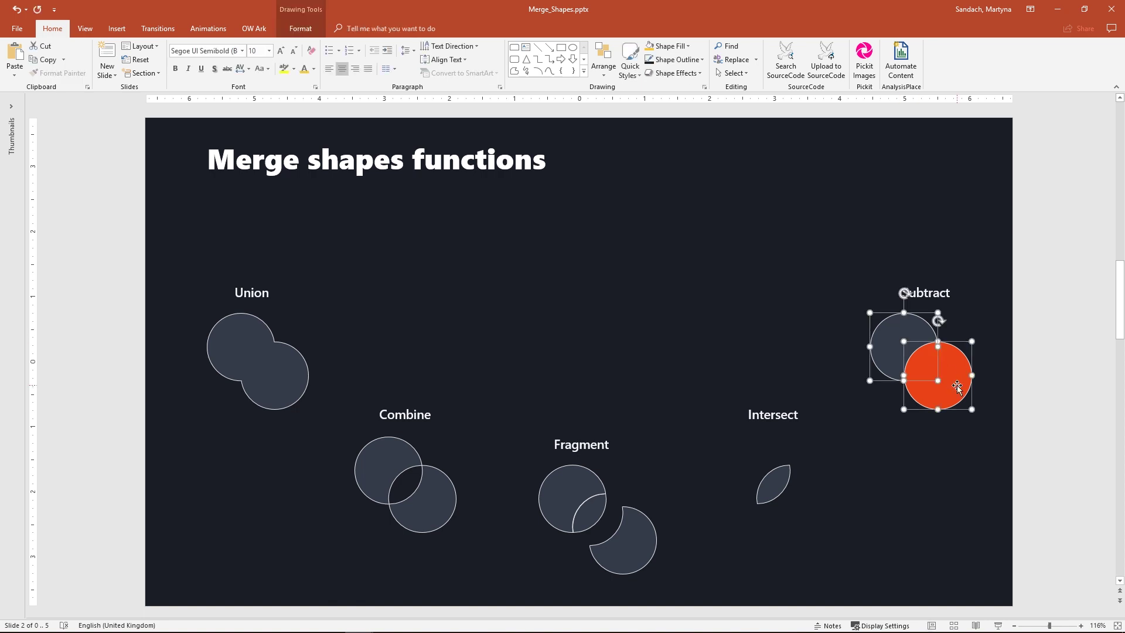
left_click(307, 29)
left_click(123, 72)
left_click(126, 146)
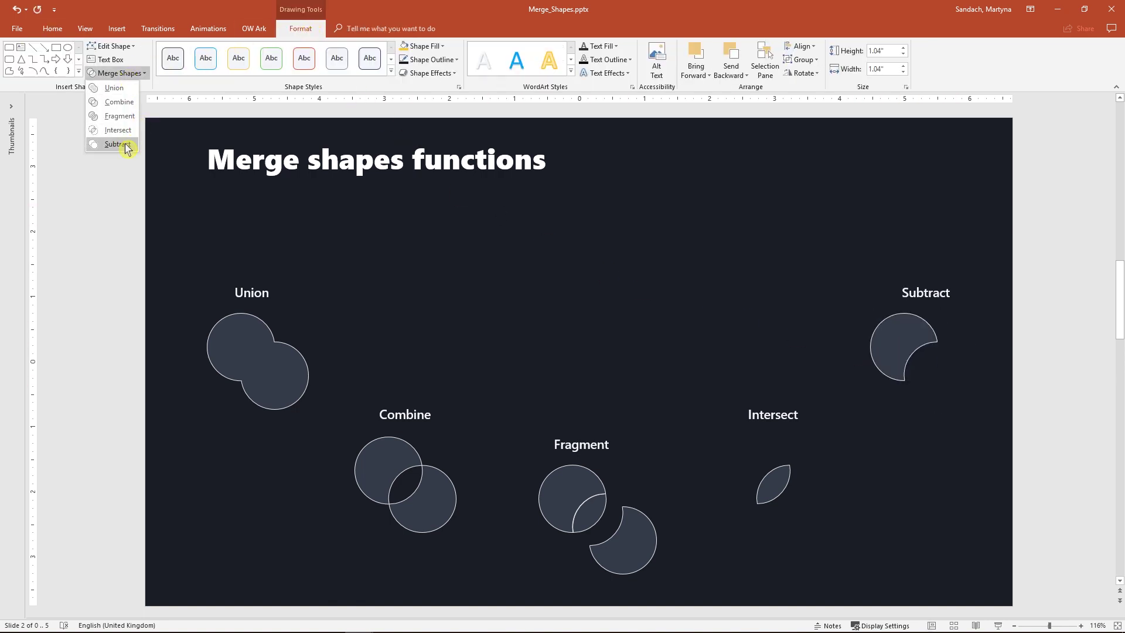
left_click(127, 146)
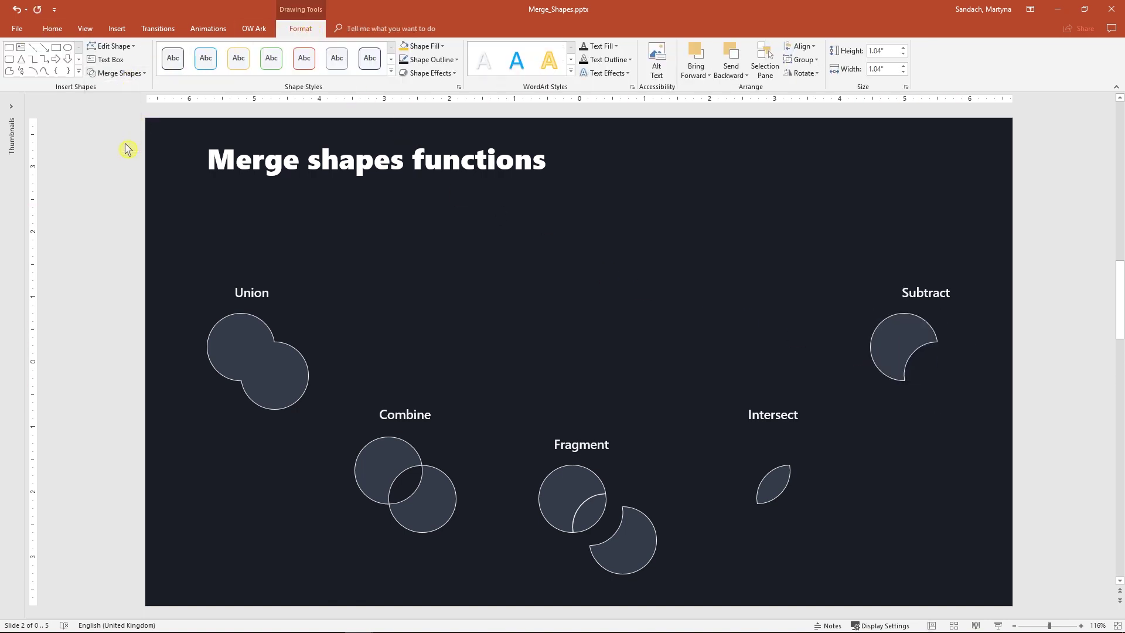
key("ctrl+z")
Reselect the Subtract circles grey-first and subtract again, leaving an orange crescent.
left_click(987, 482)
left_click(937, 377)
left_click(888, 339, "shift")
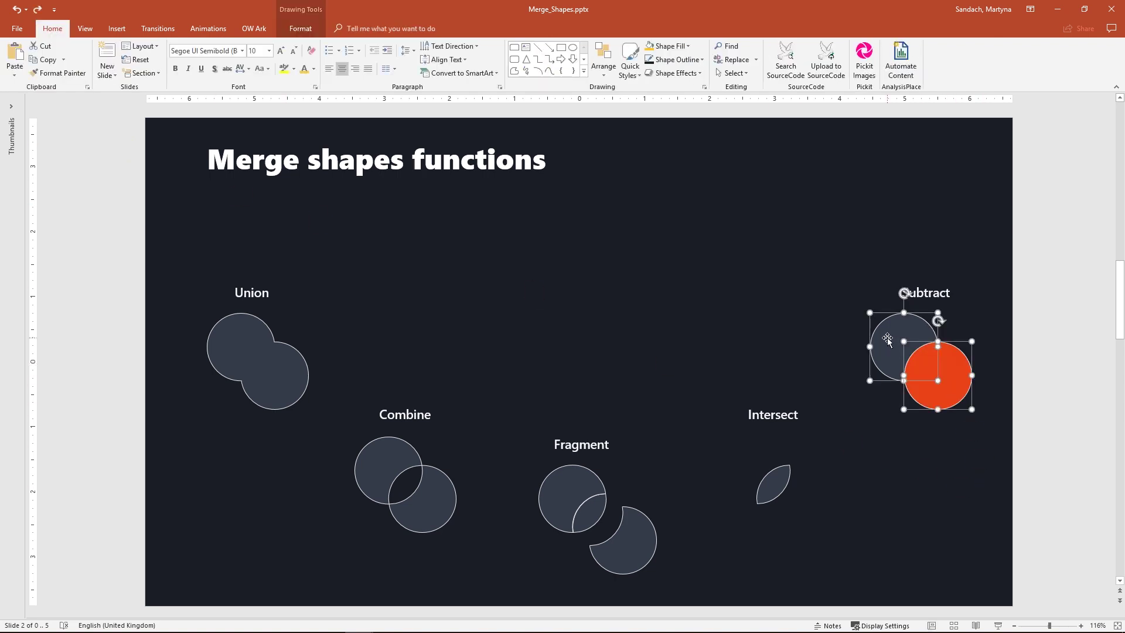
left_click(300, 29)
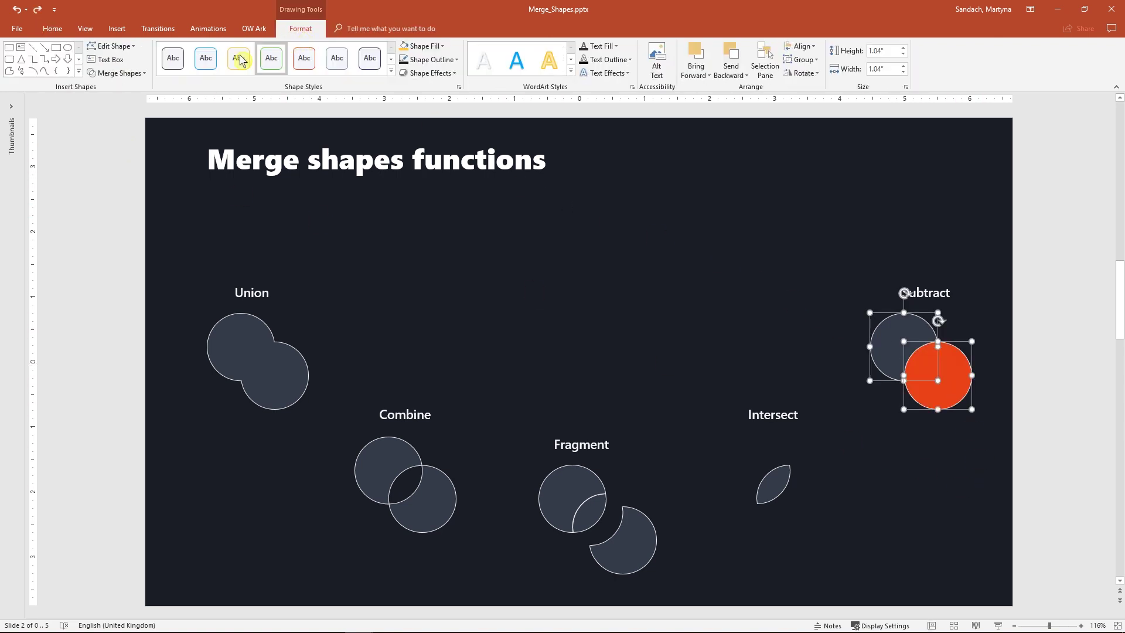
left_click(138, 74)
left_click(127, 146)
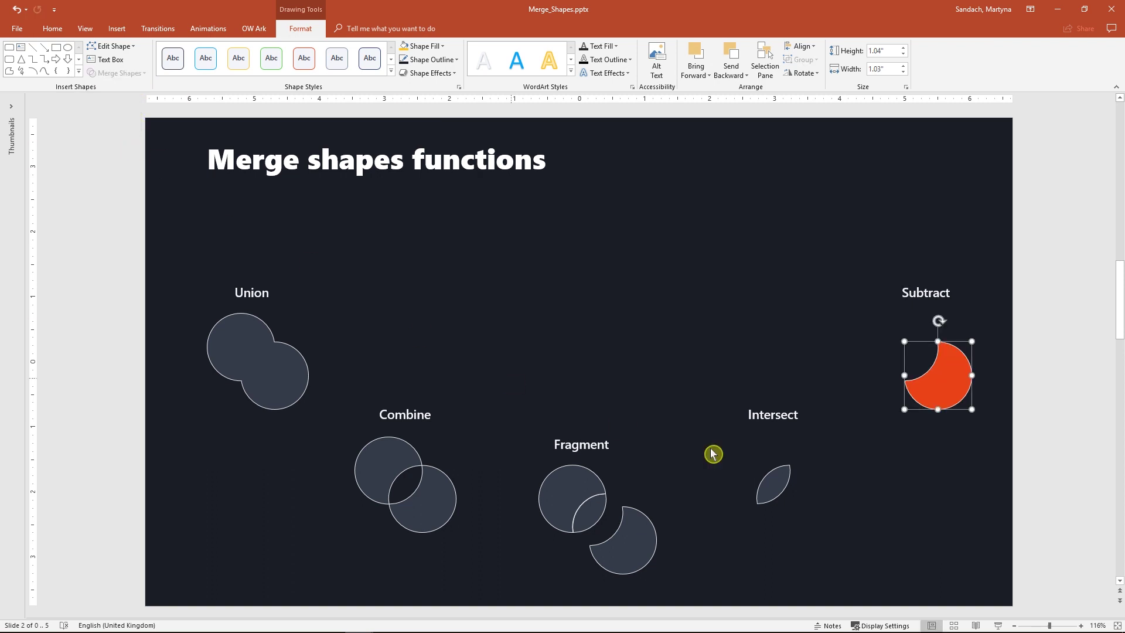
left_click(916, 511)
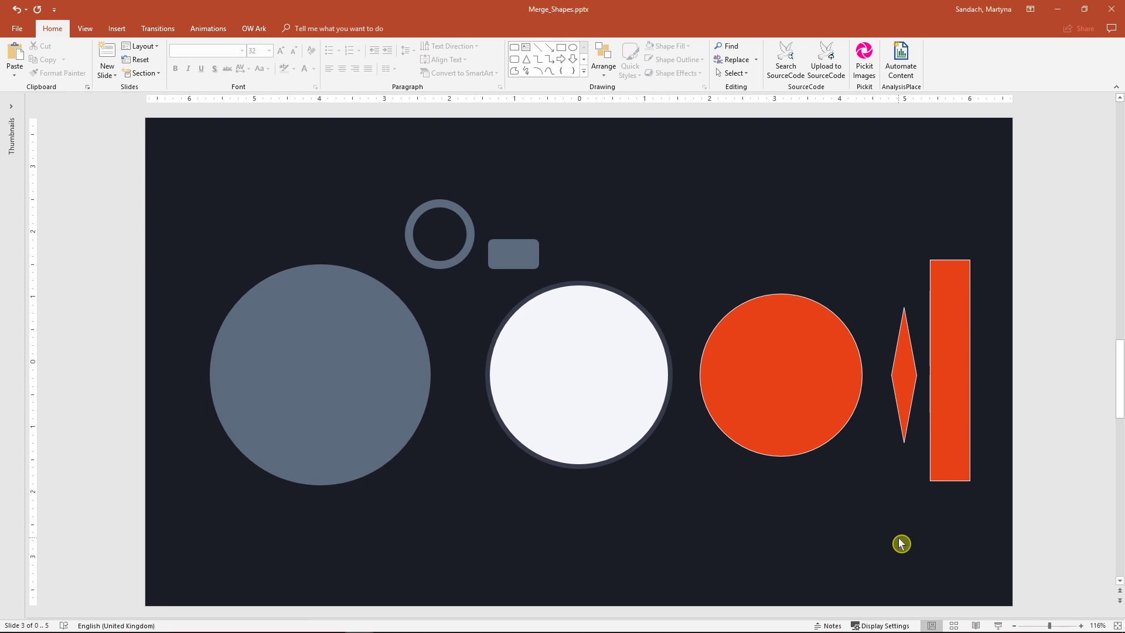
Centre-align the large grey circle, the ring and the small rectangle.
left_click(359, 326)
left_click(449, 263, "shift")
left_click(516, 264, "shift")
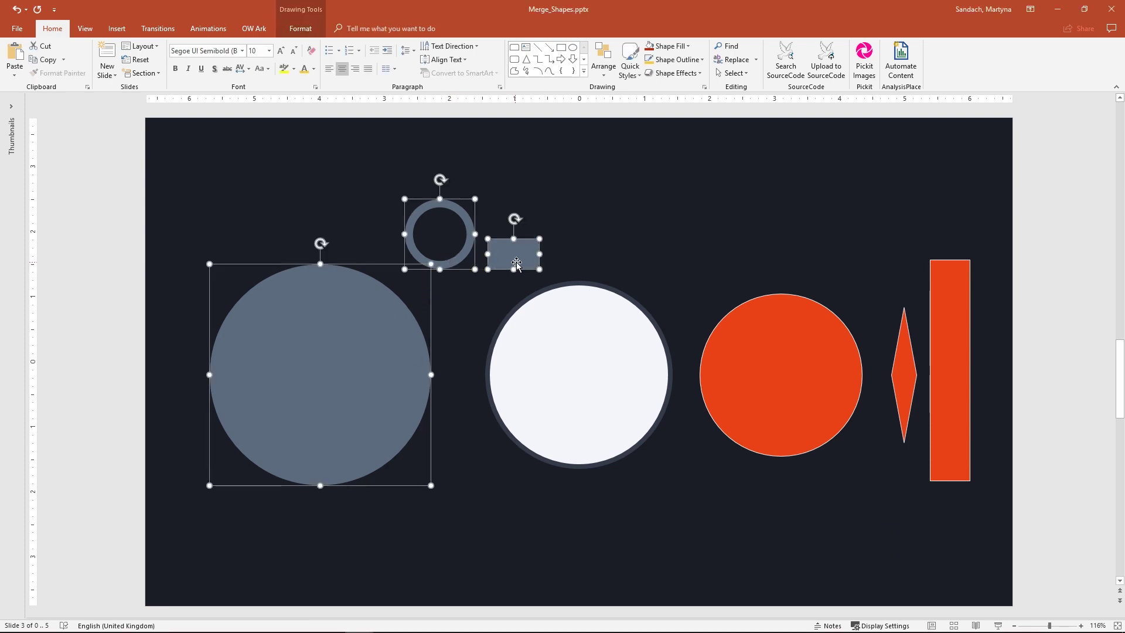
left_click(604, 64)
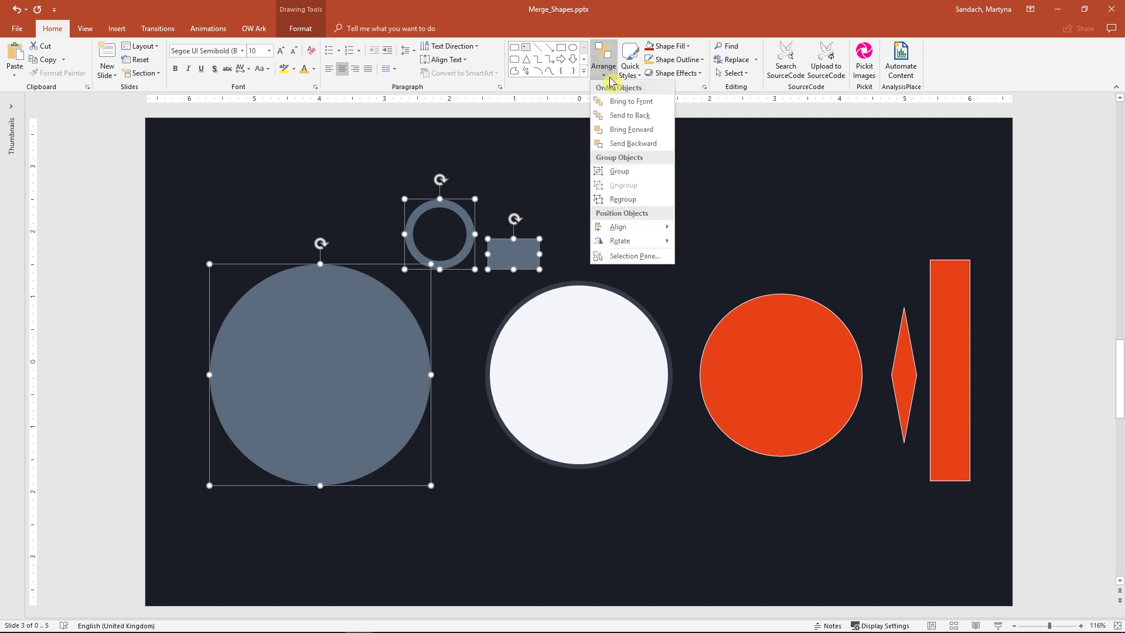
mouse_move(671, 227)
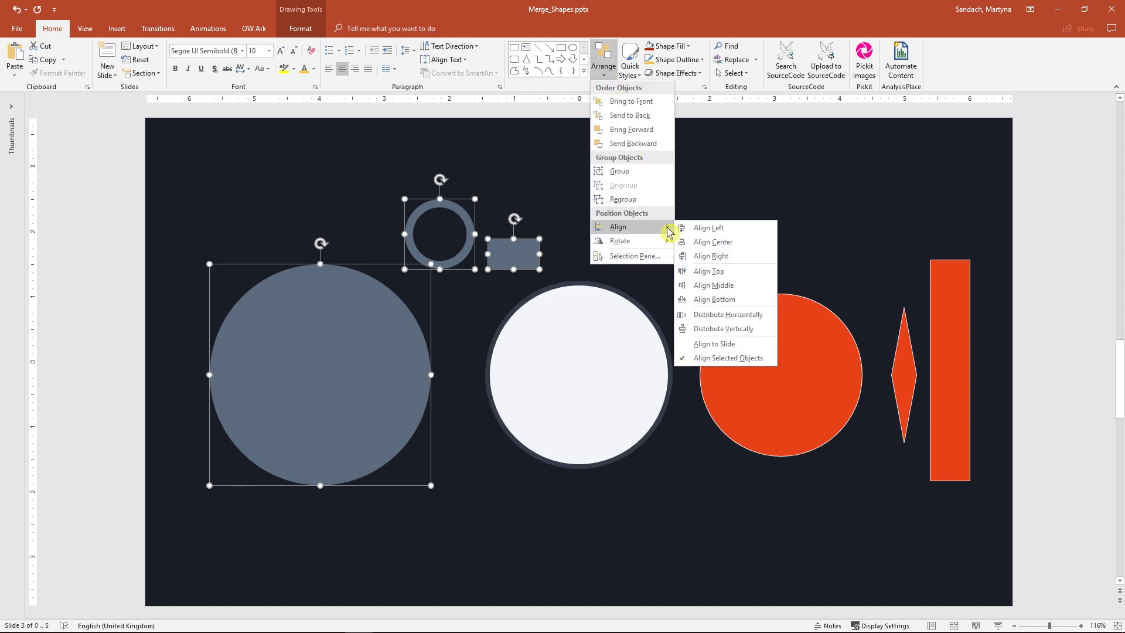
left_click(756, 241)
Union the three aligned shapes into one pendant body.
left_click(302, 32)
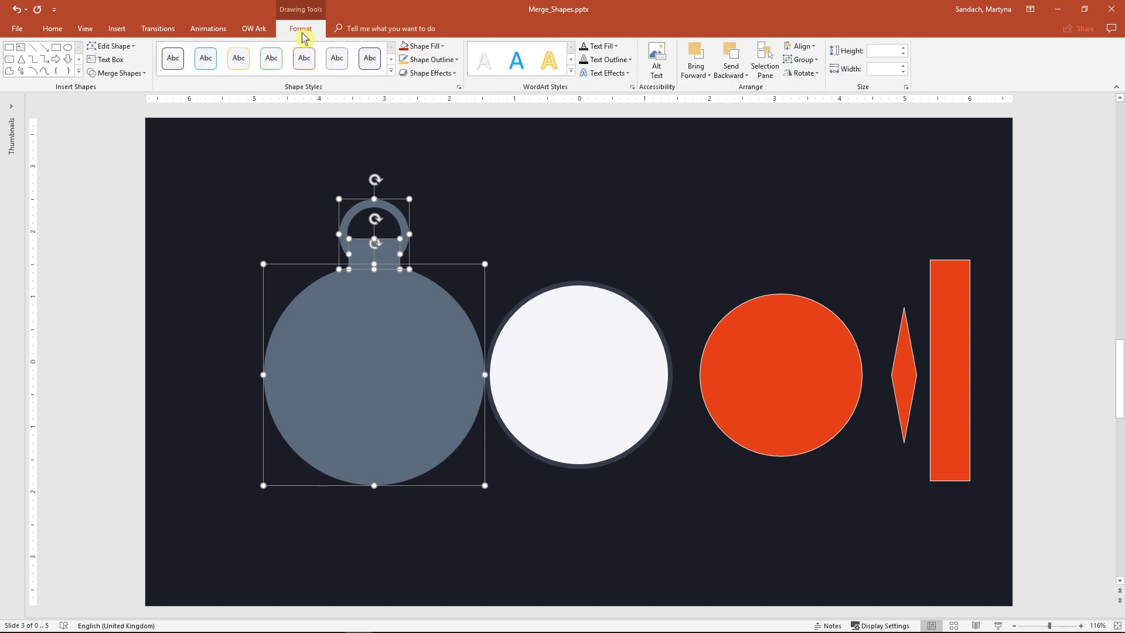
left_click(133, 74)
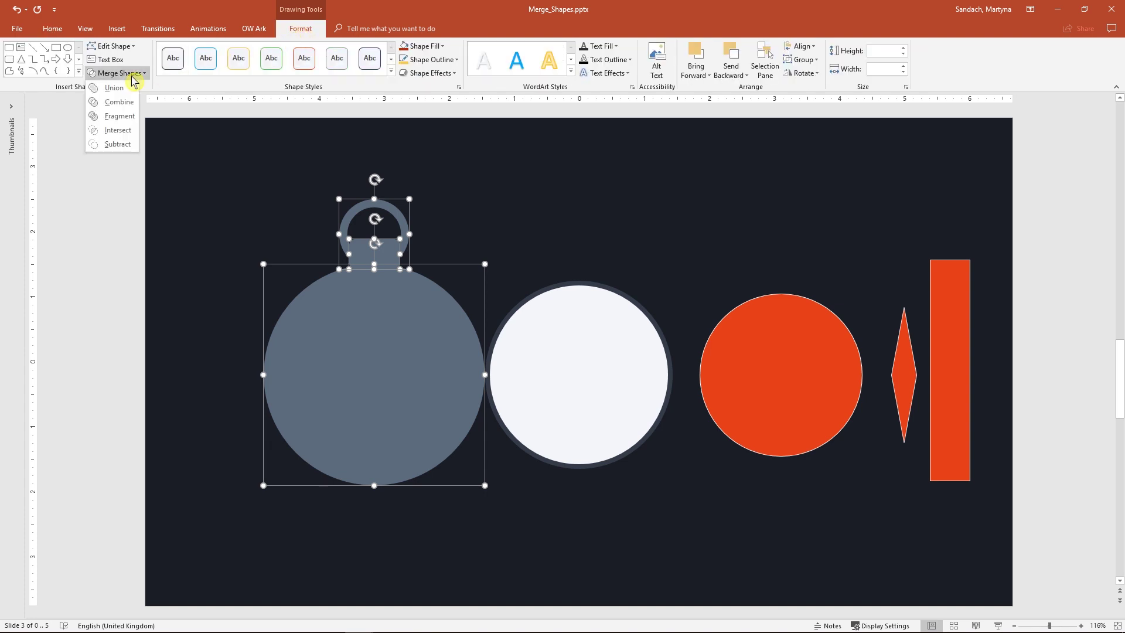
left_click(114, 88)
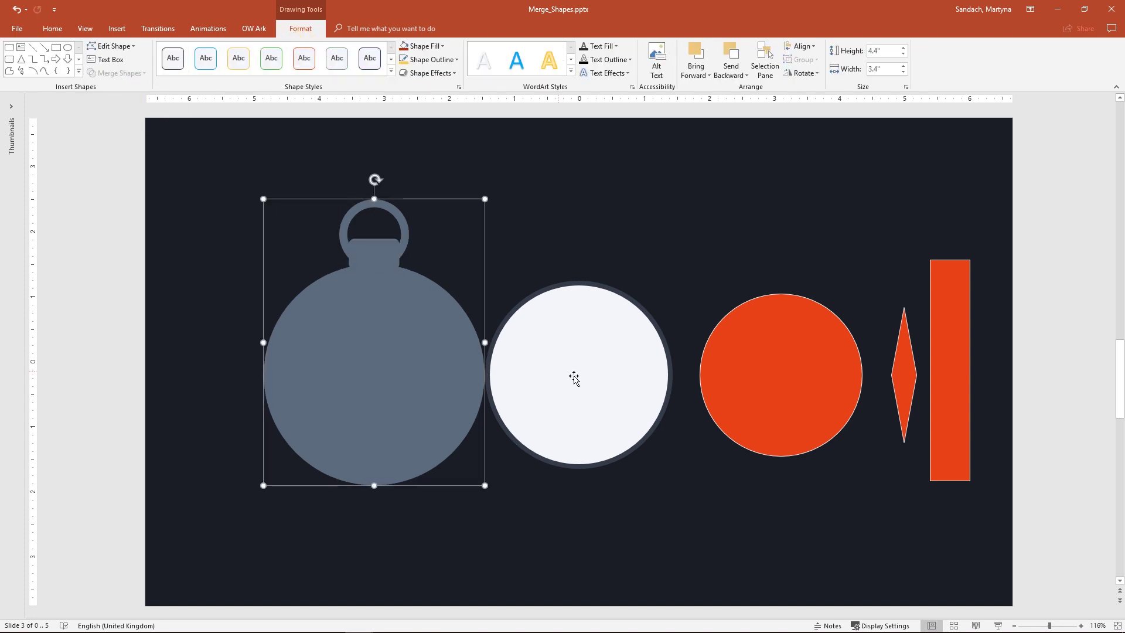
Centre the white circle in the grey body and subtract two overlapping red circles into a crescent.
left_click_drag(577, 377, 381, 368)
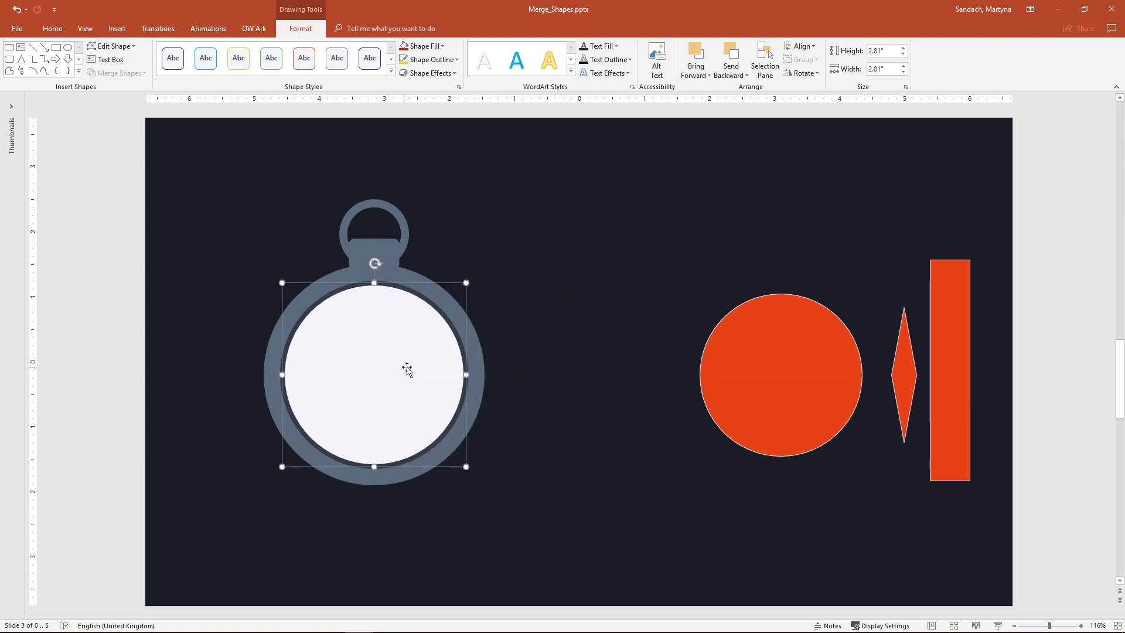
left_click(612, 390)
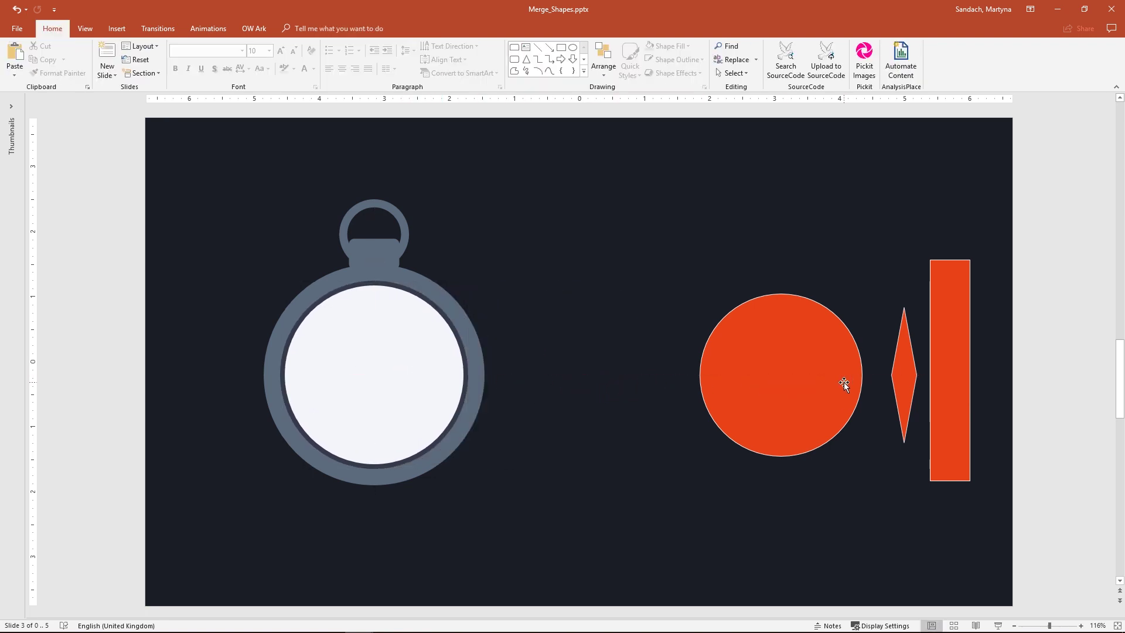
left_click_drag(843, 381, 831, 381)
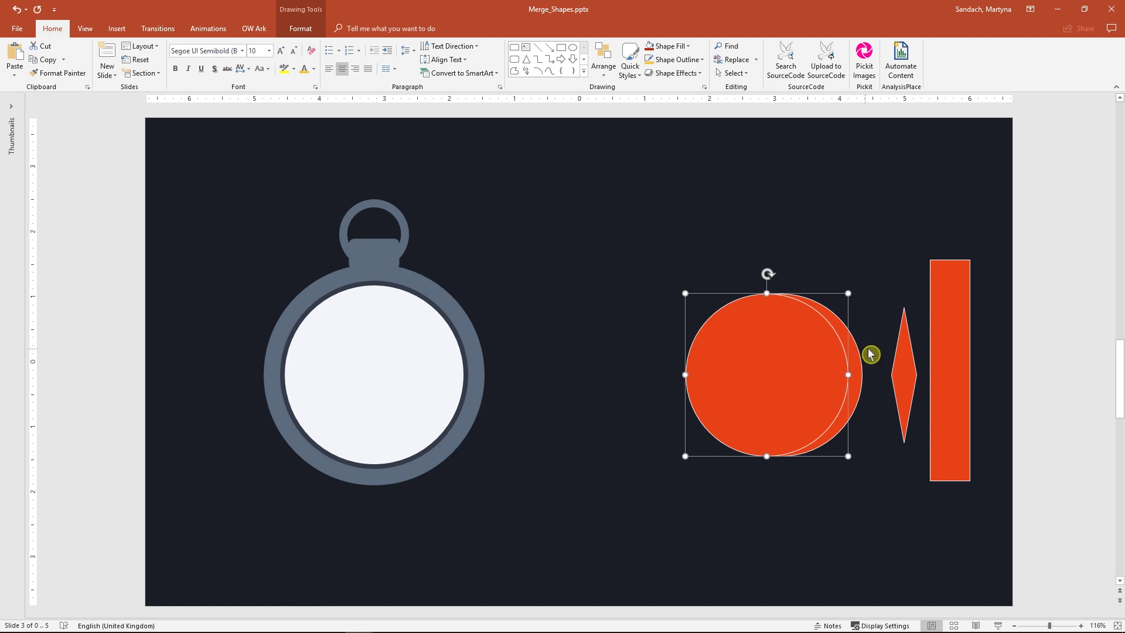
left_click(863, 374)
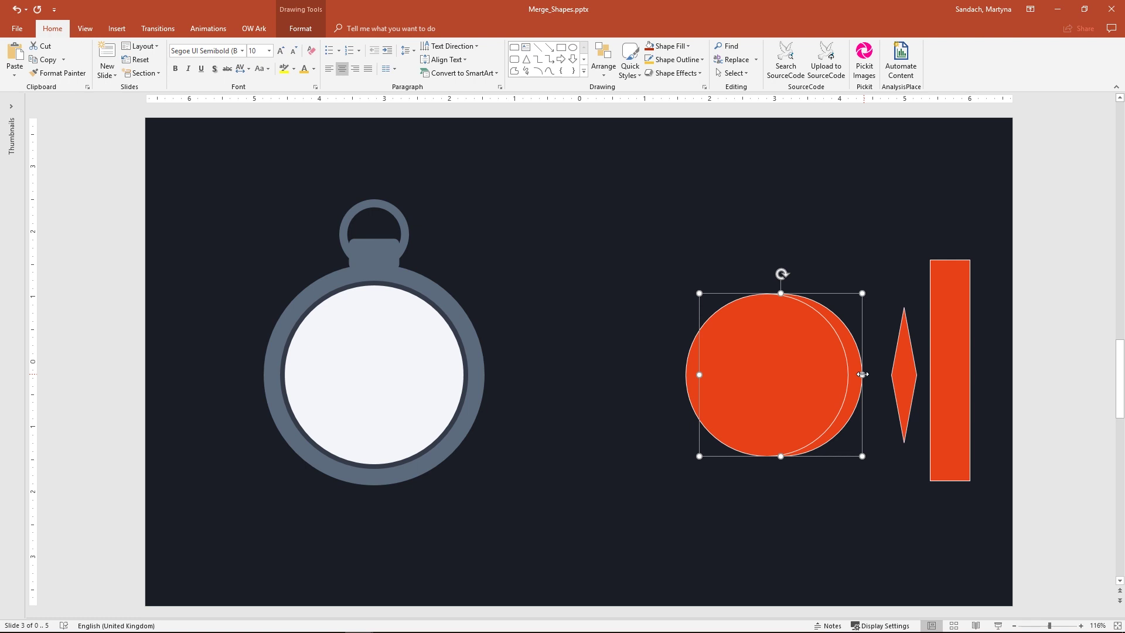
left_click(833, 384, "shift")
left_click(299, 29)
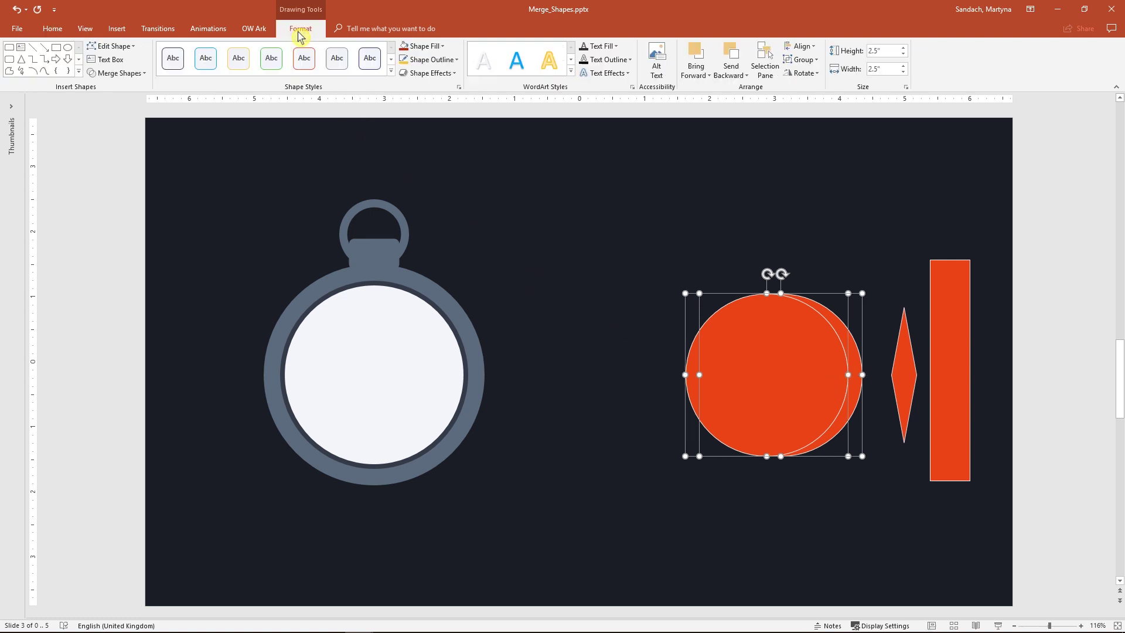
left_click(146, 73)
left_click(140, 146)
Fill the crescent light grey-blue with no outline and place it on the watch face.
left_click(423, 47)
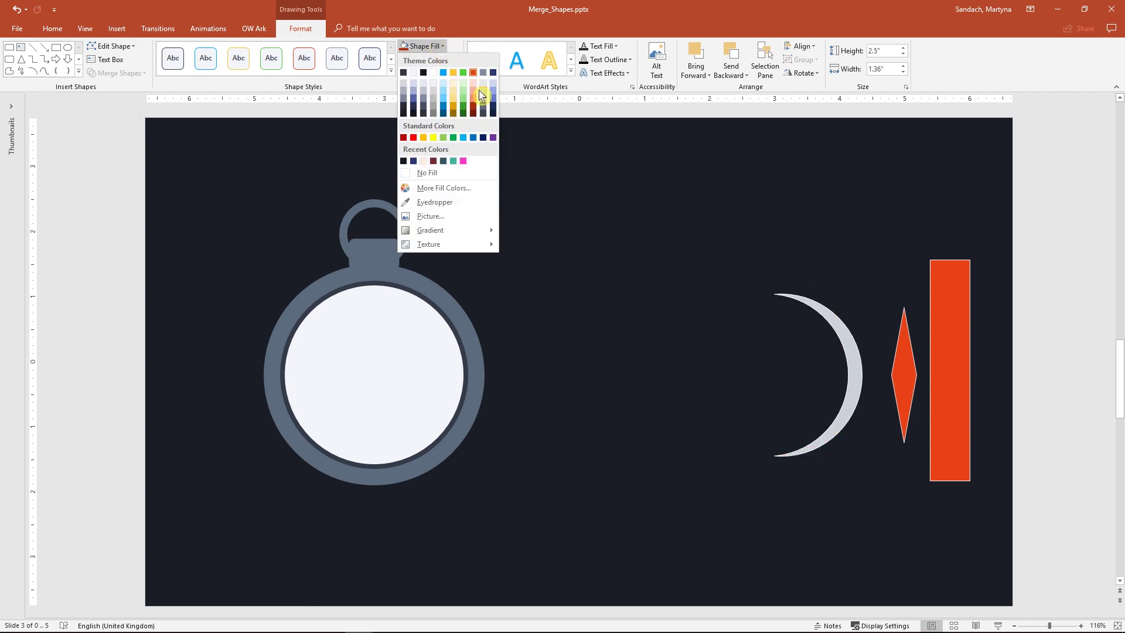
left_click(483, 97)
left_click(451, 60)
left_click(458, 185)
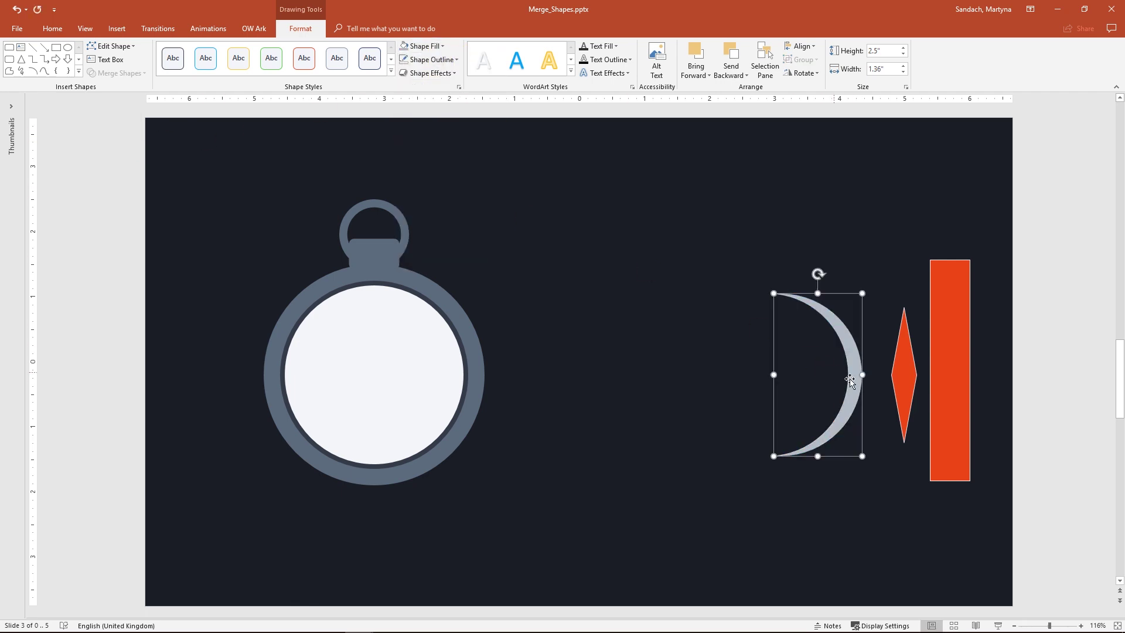
left_click_drag(853, 374, 457, 382)
left_click(527, 420)
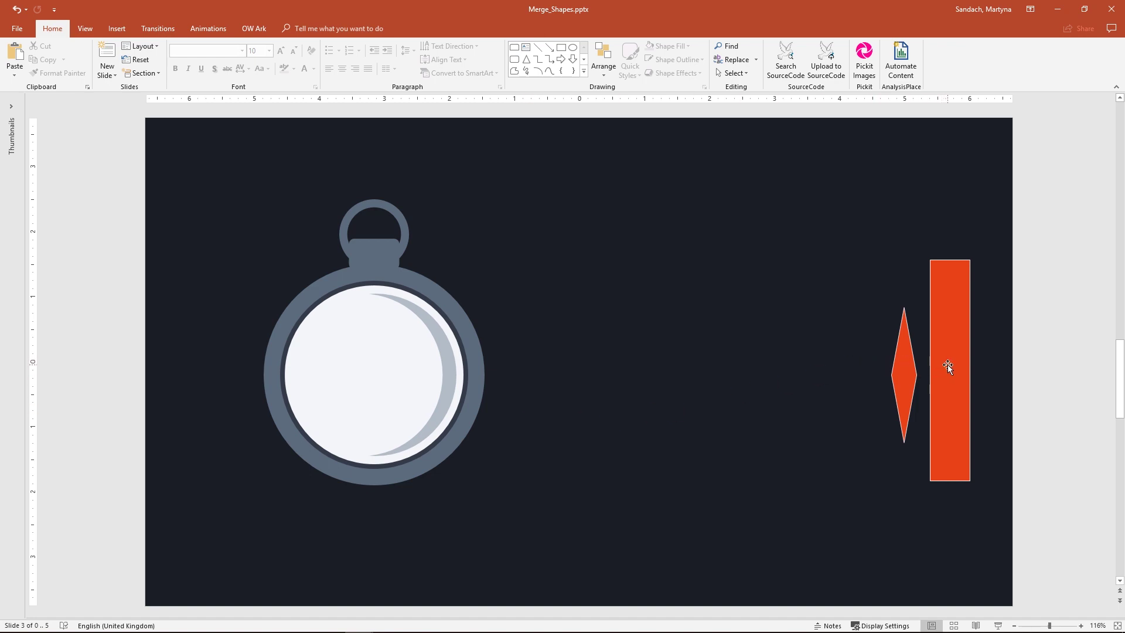
Fragment the diamond with the overlapping orange rectangle and delete the leftover rectangle piece.
left_click_drag(947, 364, 921, 365)
left_click(878, 426)
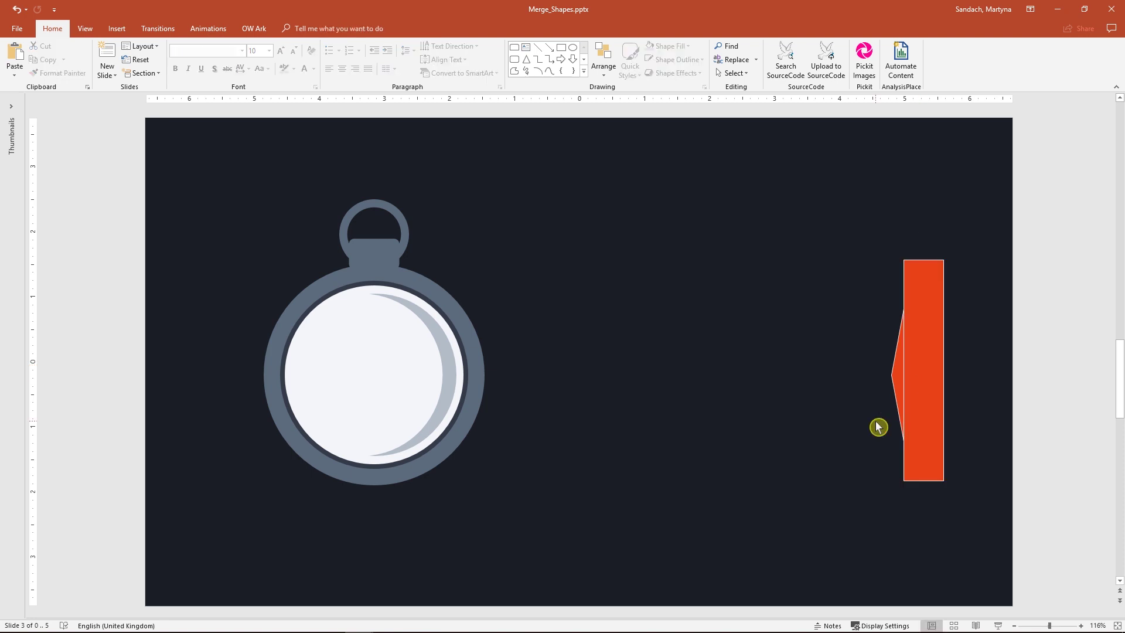
left_click(895, 377)
left_click(933, 349, "shift")
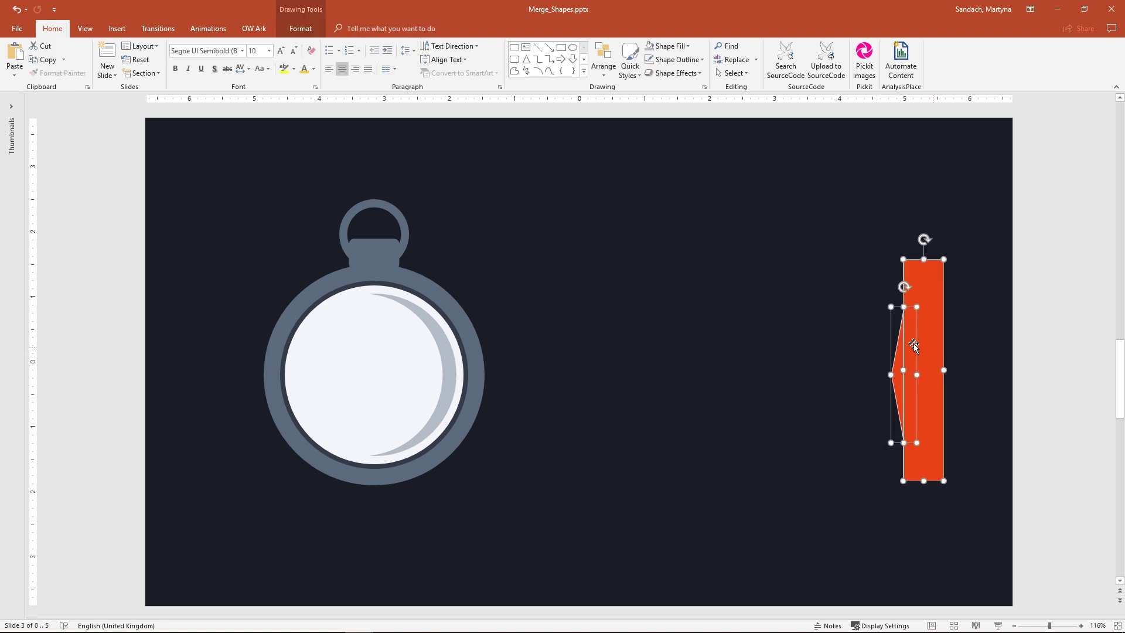
left_click(301, 28)
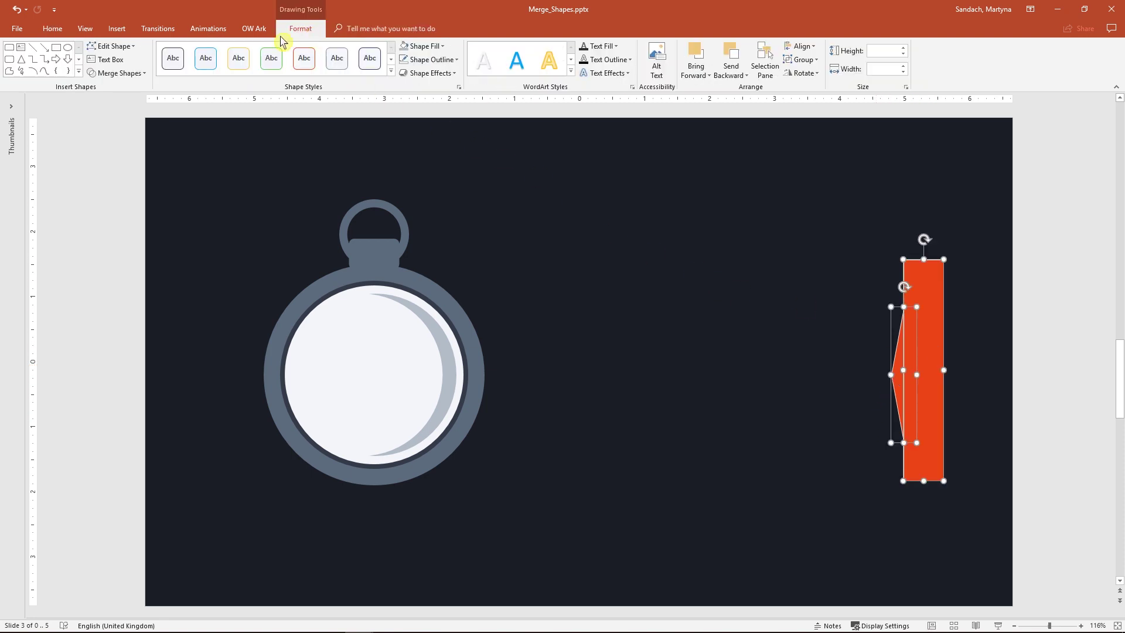
left_click(124, 73)
left_click(114, 117)
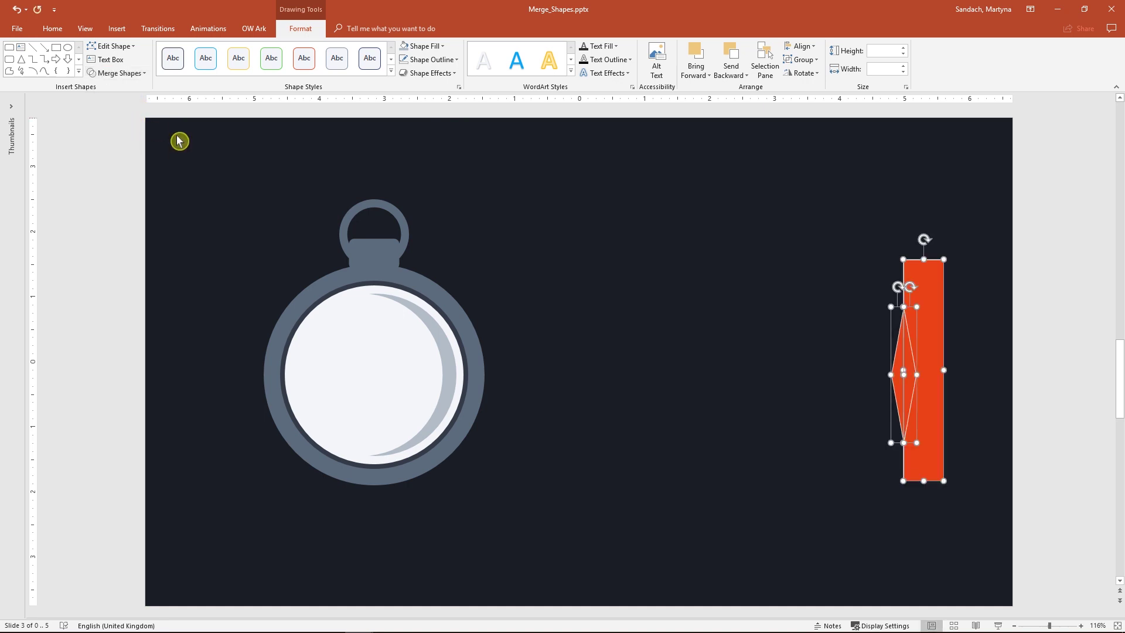
left_click(720, 392)
left_click(930, 372)
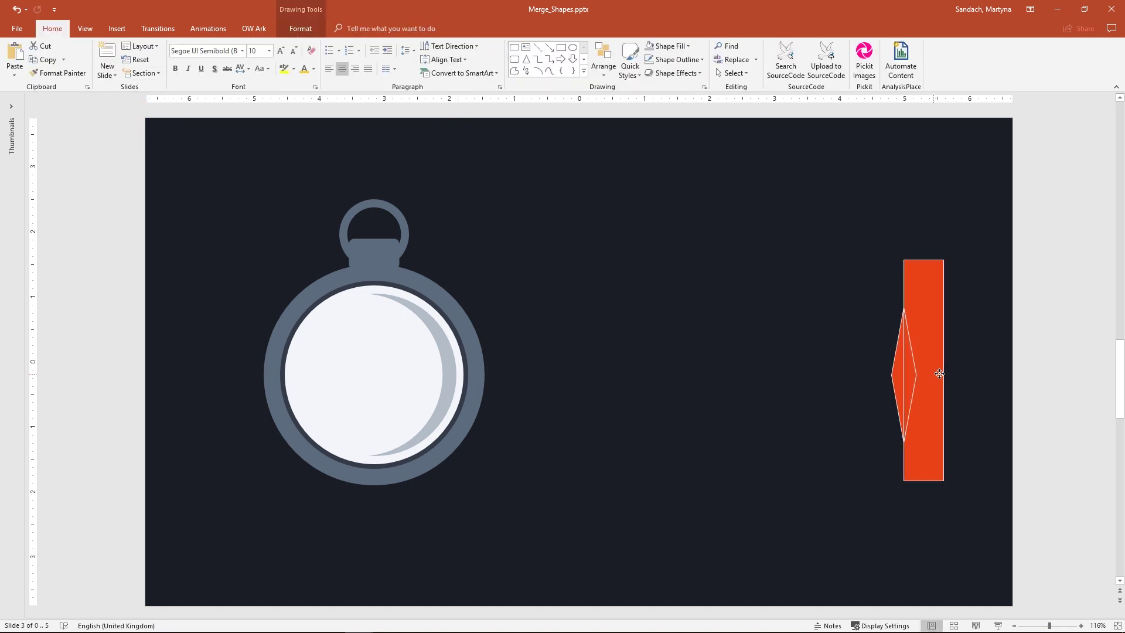
left_click_drag(939, 373, 958, 375)
key("Delete")
Give the diamond's right half a different orange shade and remove both halves' outlines.
left_click(910, 370)
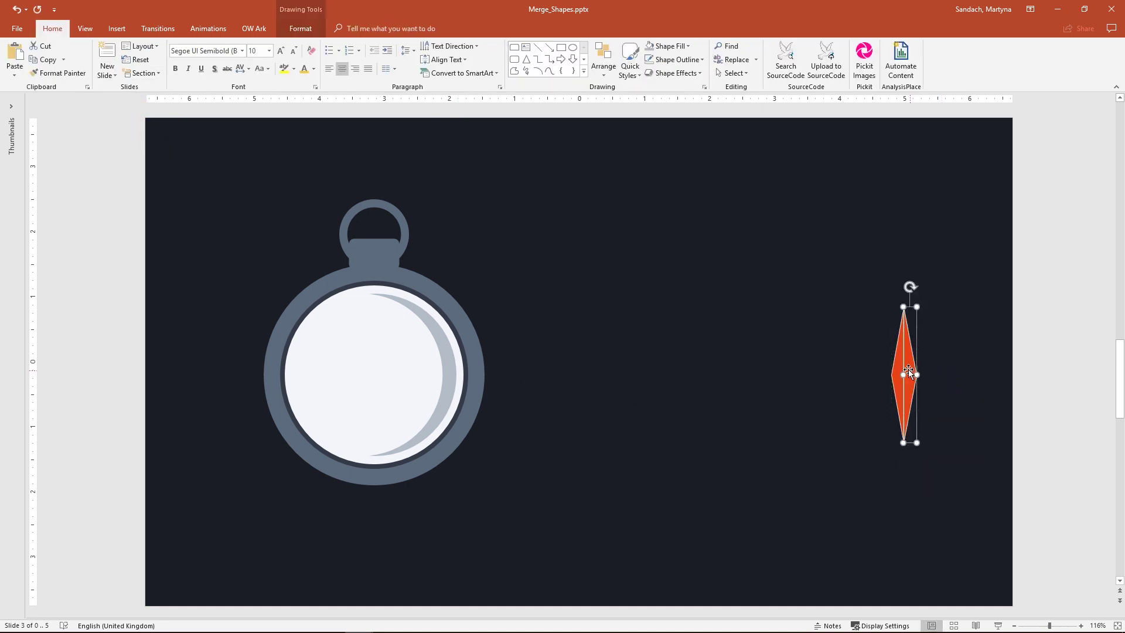
left_click(668, 46)
left_click(720, 111)
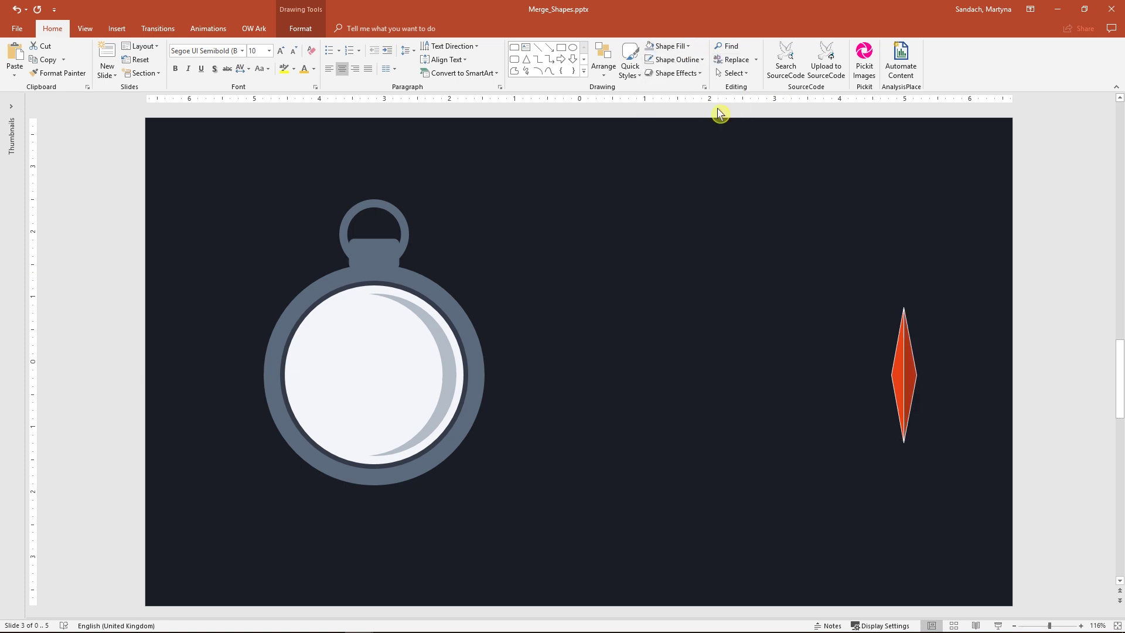
left_click(893, 373, "shift")
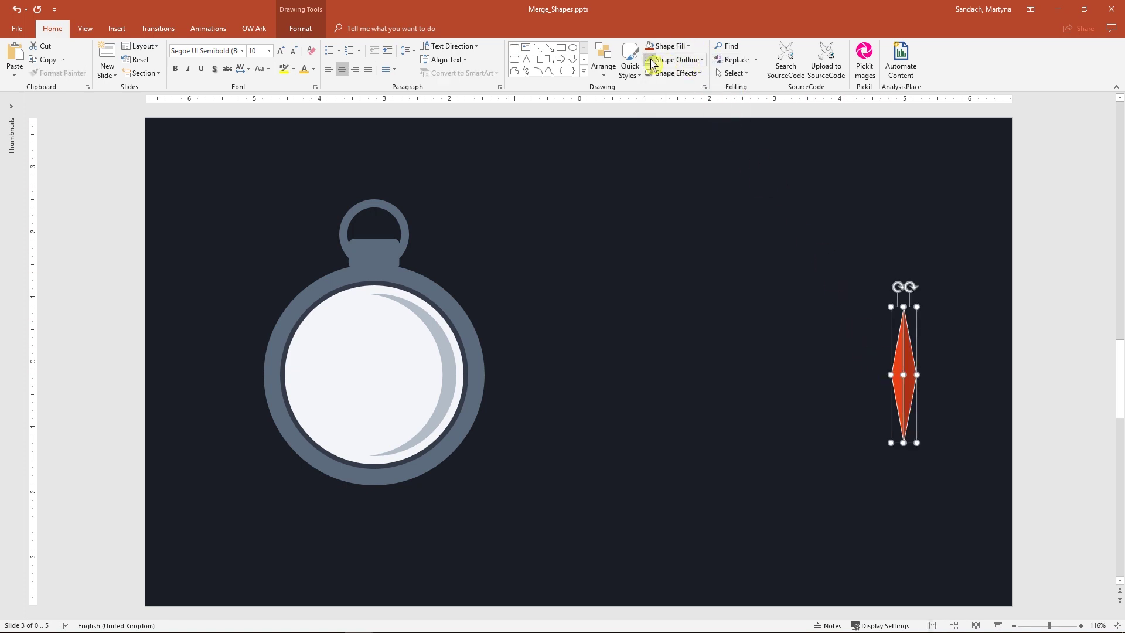
left_click(677, 59)
left_click(701, 194)
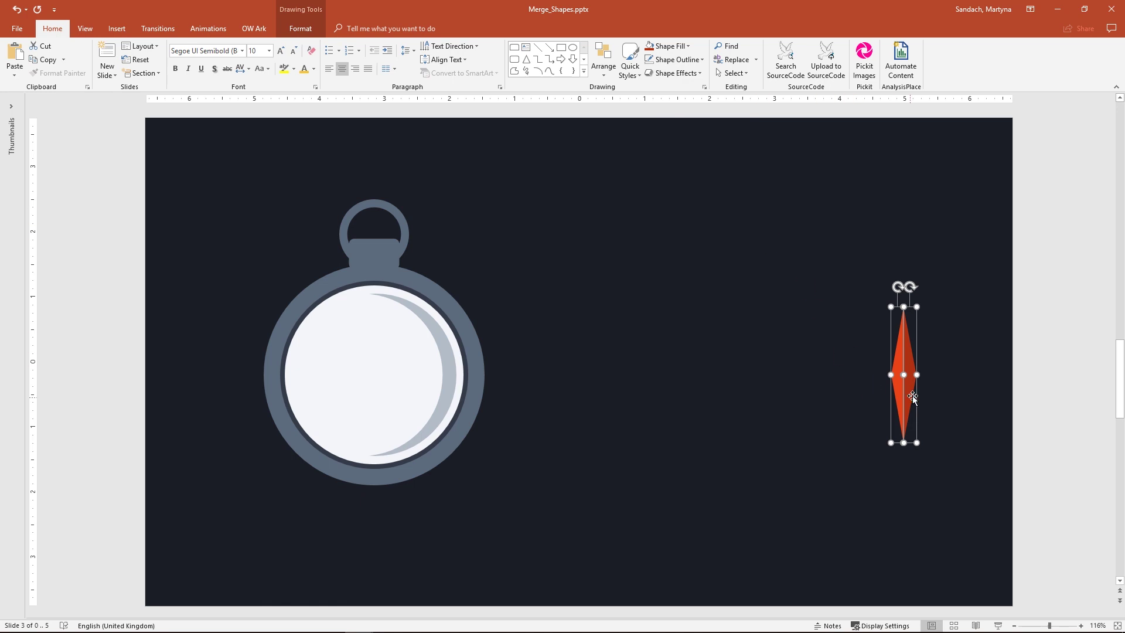
Move the diamond to the compass face centre, group its halves and tilt the needle diagonally.
left_click_drag(912, 394, 382, 375)
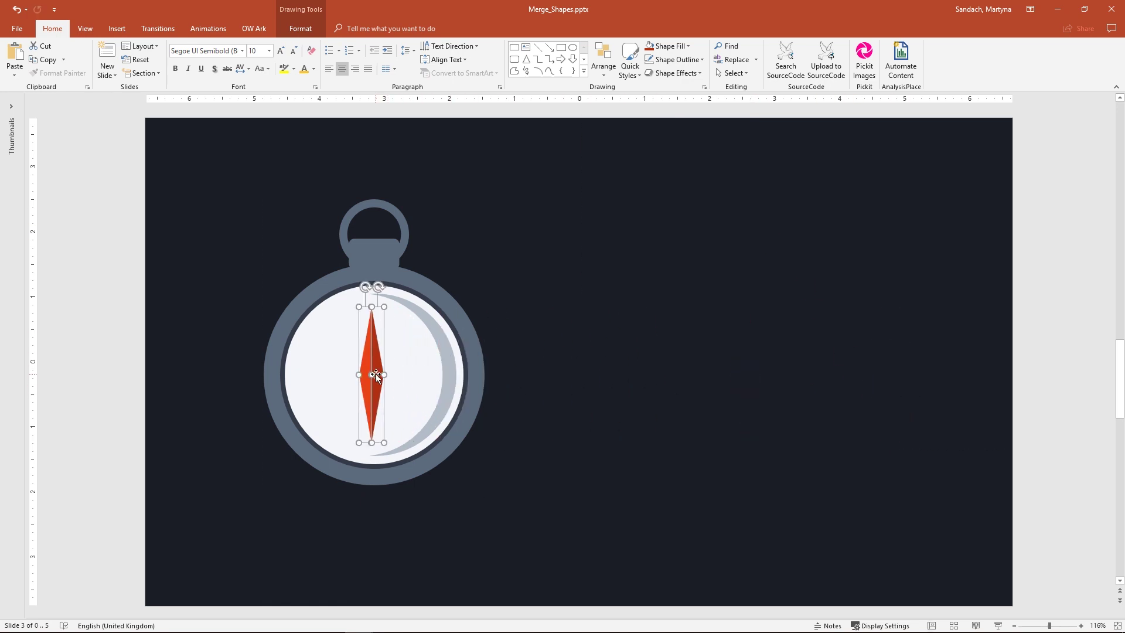
right_click(378, 369)
mouse_move(460, 433)
left_click(496, 435)
left_click_drag(376, 282, 448, 296)
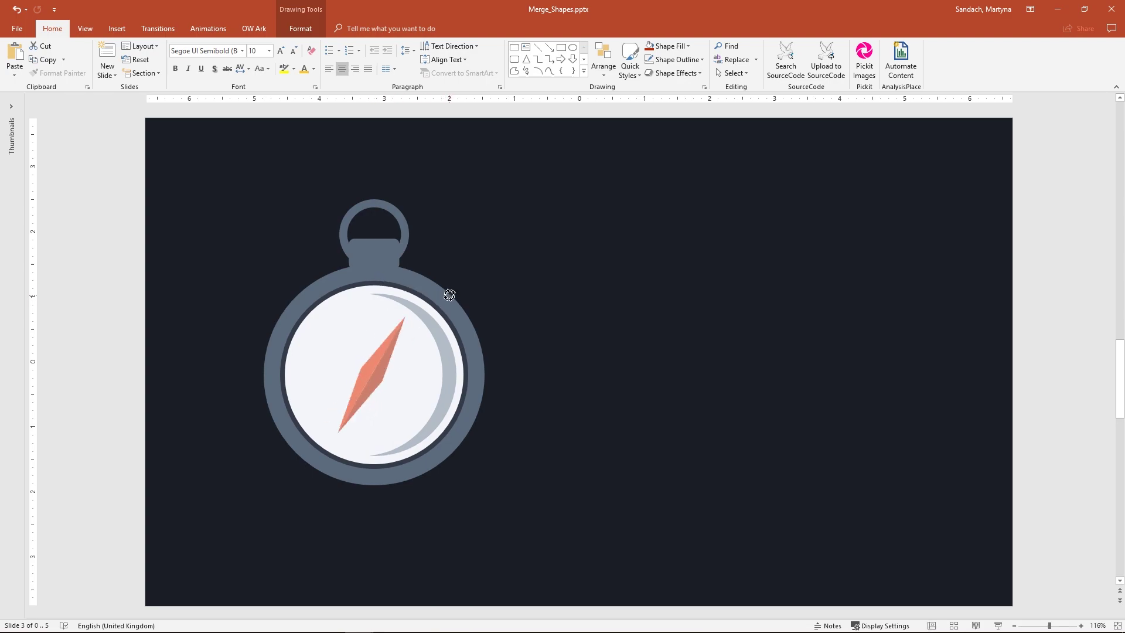
left_click(572, 344)
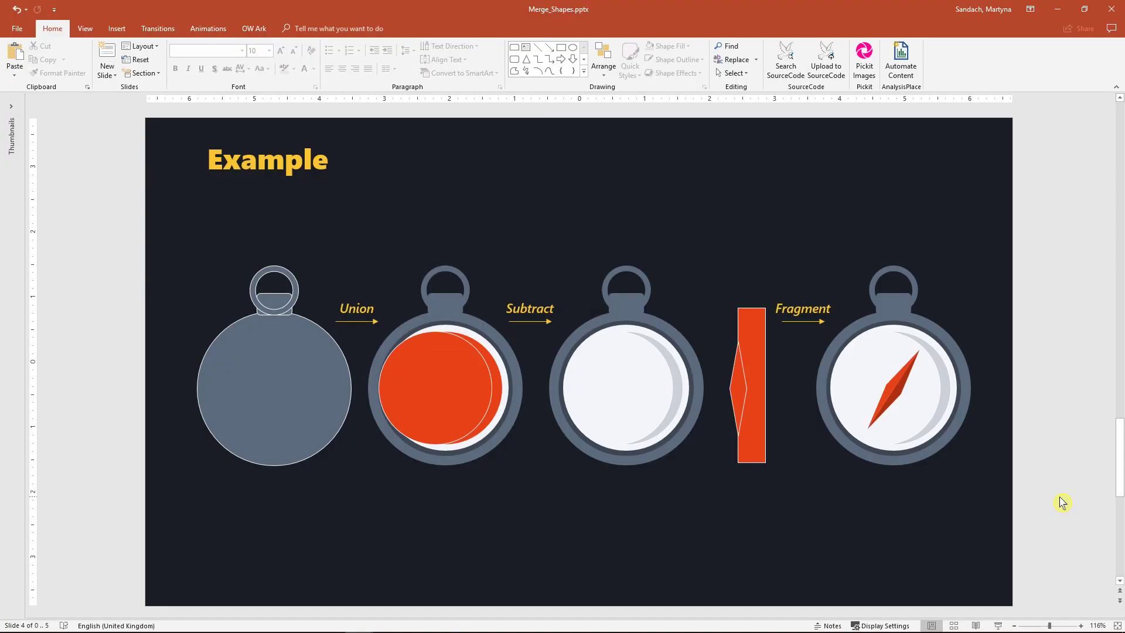